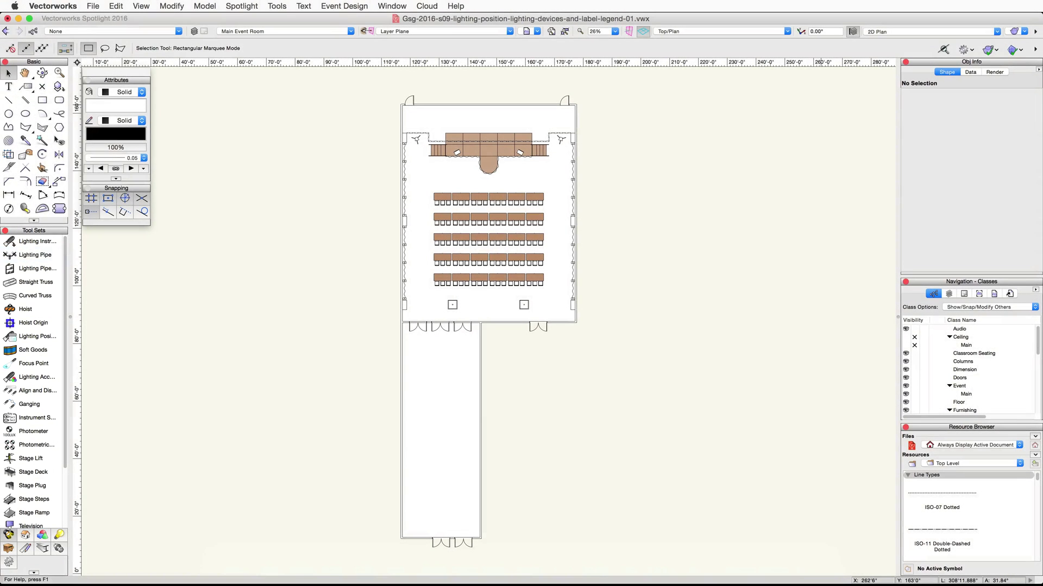
Create a new design layer named 'Light Plot' in Organization and make it the active layer.
{"action": "left_click", "coordinate": [274, 7]}
{"action": "left_click", "coordinate": [278, 19]}
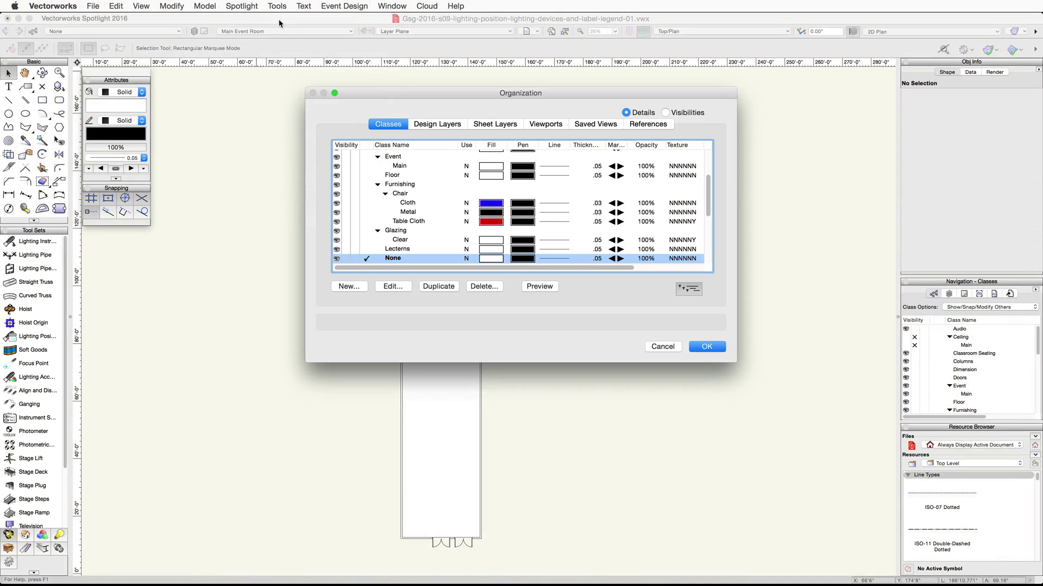
{"action": "left_click", "coordinate": [429, 125]}
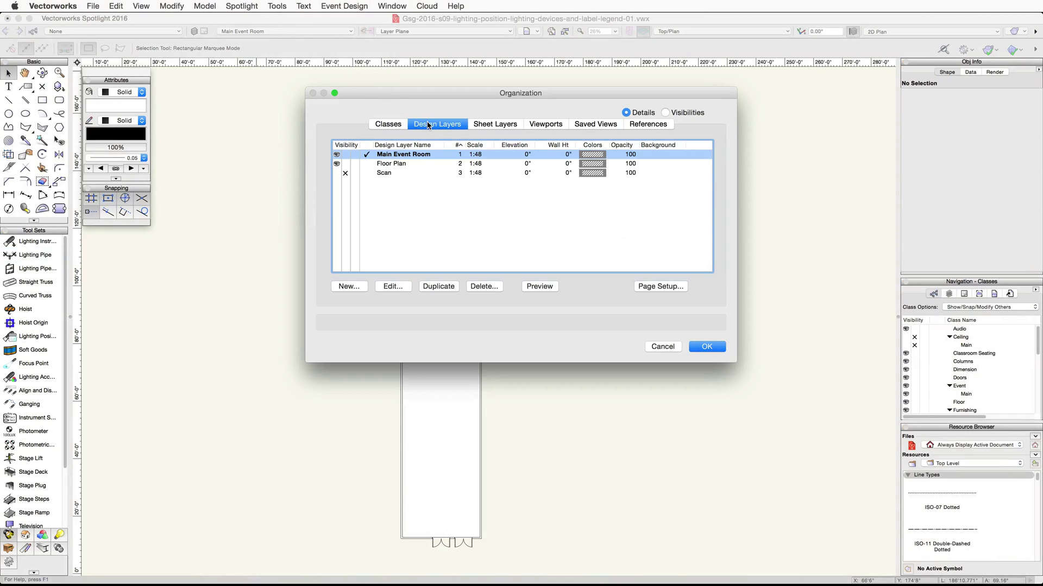
{"action": "left_click", "coordinate": [349, 287]}
{"action": "type", "text": "Light Plot"}
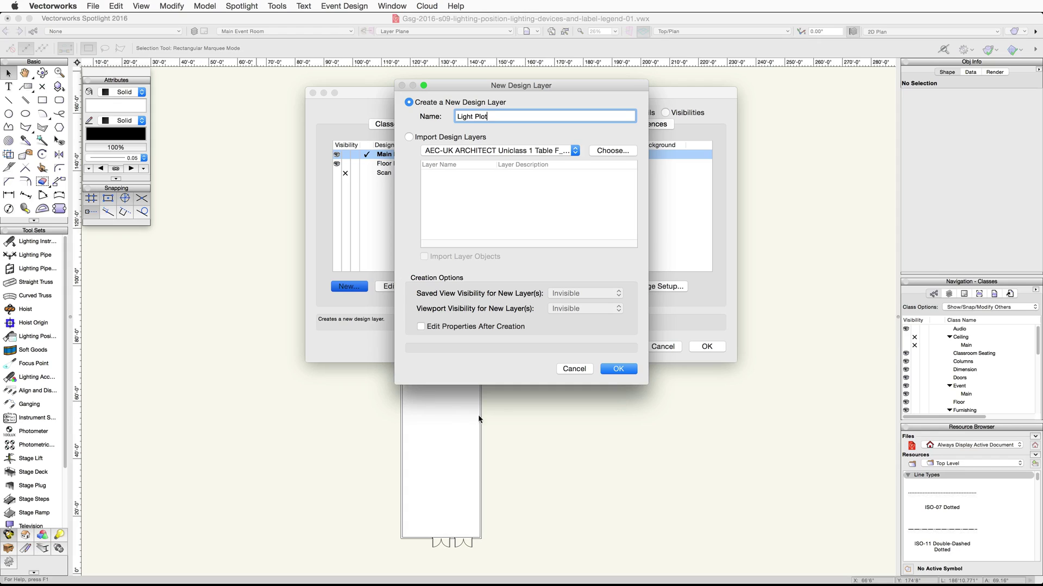
{"action": "left_click", "coordinate": [620, 371]}
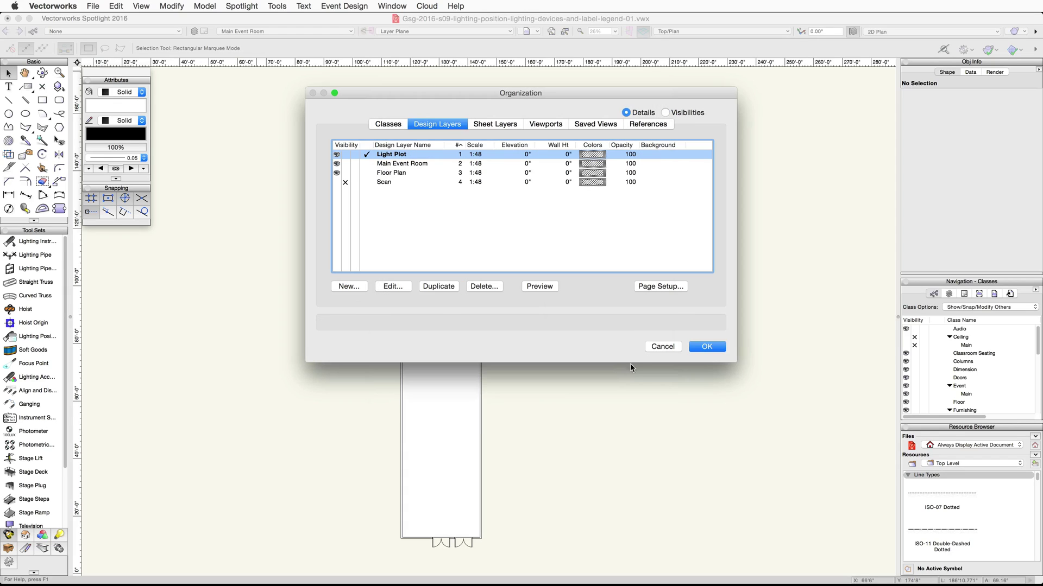
{"action": "left_click", "coordinate": [710, 347]}
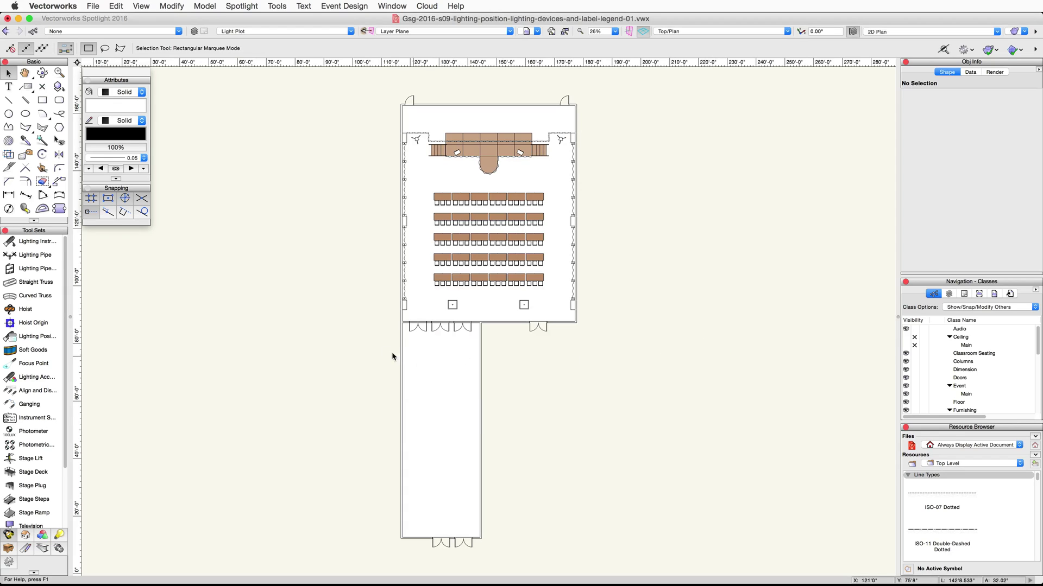
Draw a lighting pipe between the two box midpoints with location FOH and tick marks turned off.
{"action": "left_click", "coordinate": [34, 260]}
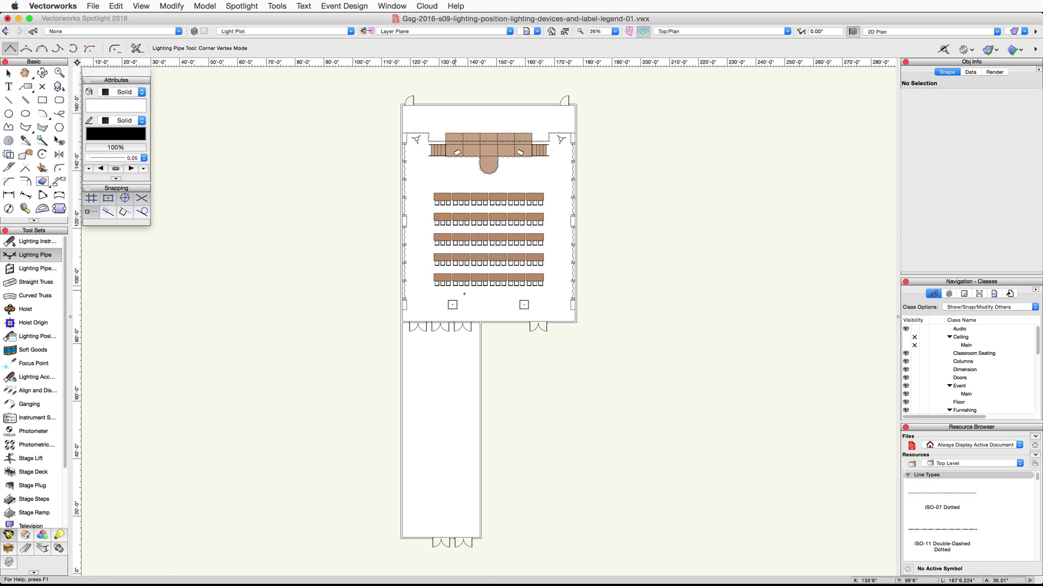
{"action": "scroll", "coordinate": [479, 305], "scroll_direction": "up", "scroll_amount": 5}
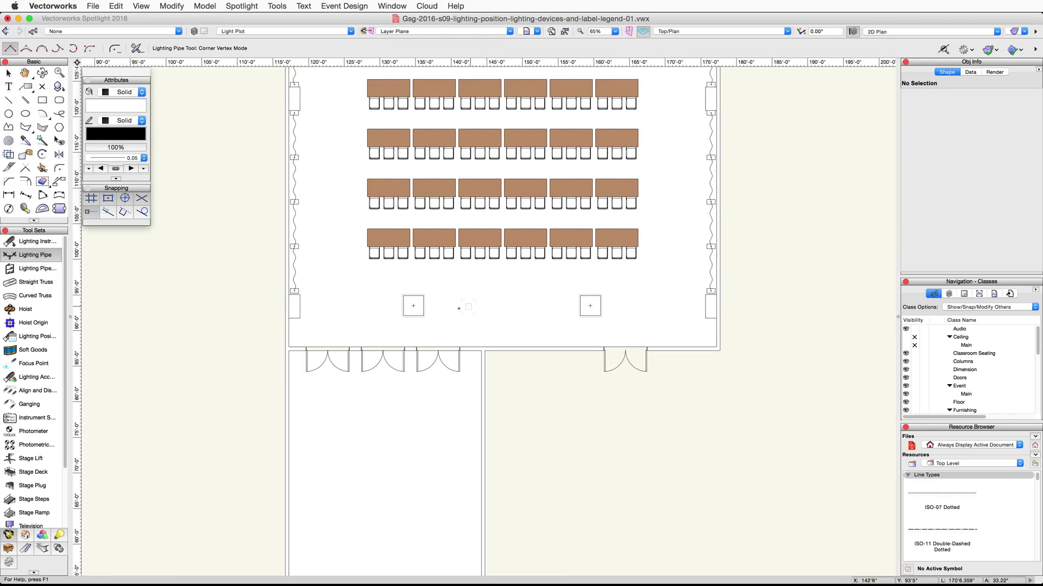
{"action": "left_click", "coordinate": [425, 306]}
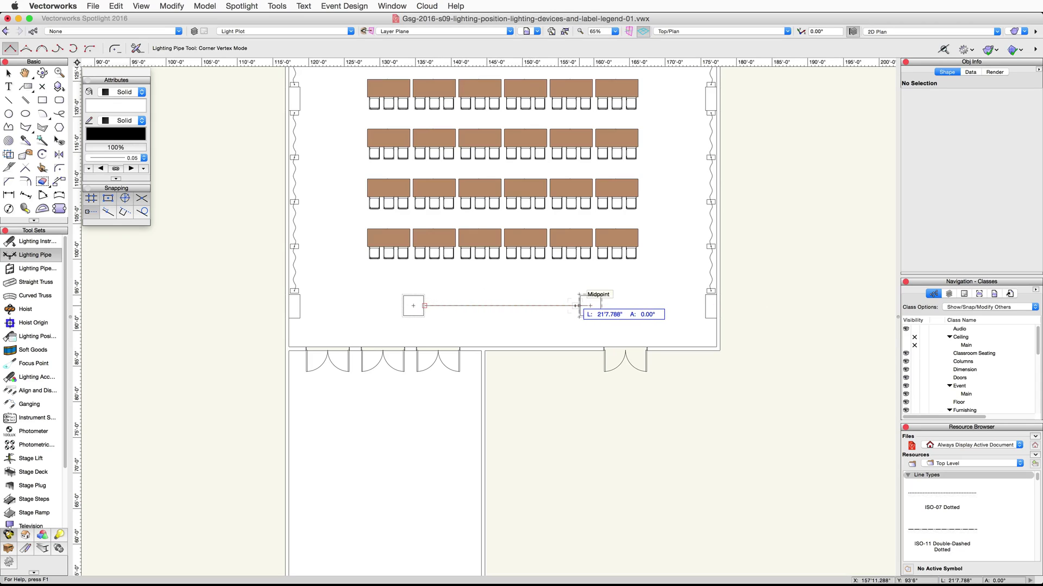
{"action": "double_click", "coordinate": [579, 306]}
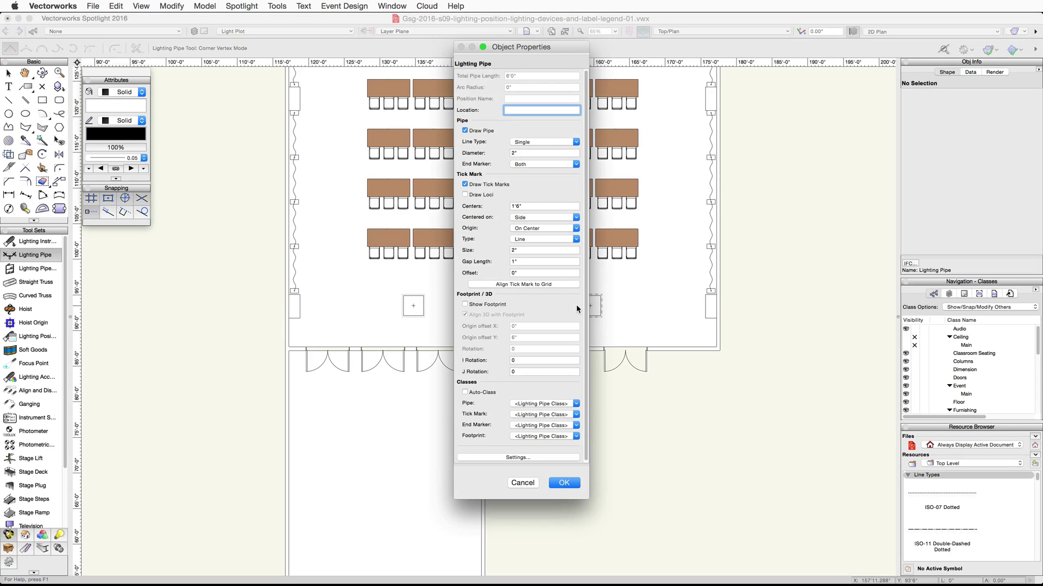
{"action": "type", "text": "FOH"}
{"action": "left_click", "coordinate": [465, 185]}
{"action": "left_click", "coordinate": [560, 487]}
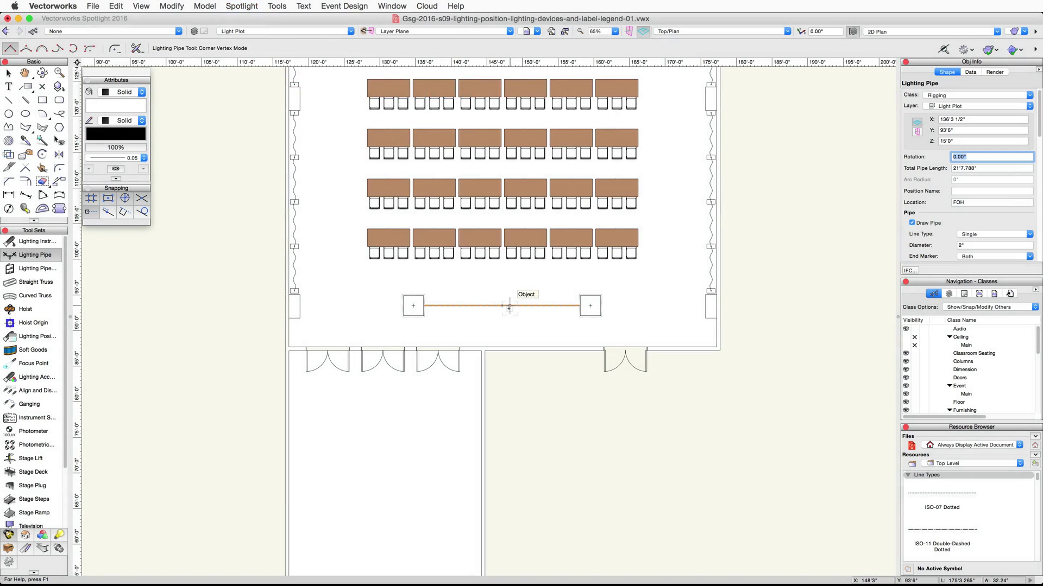
Convert the FOH pipe into a lighting position named 'Main FOH' that keeps the pipe geometry.
{"action": "left_click", "coordinate": [256, 6]}
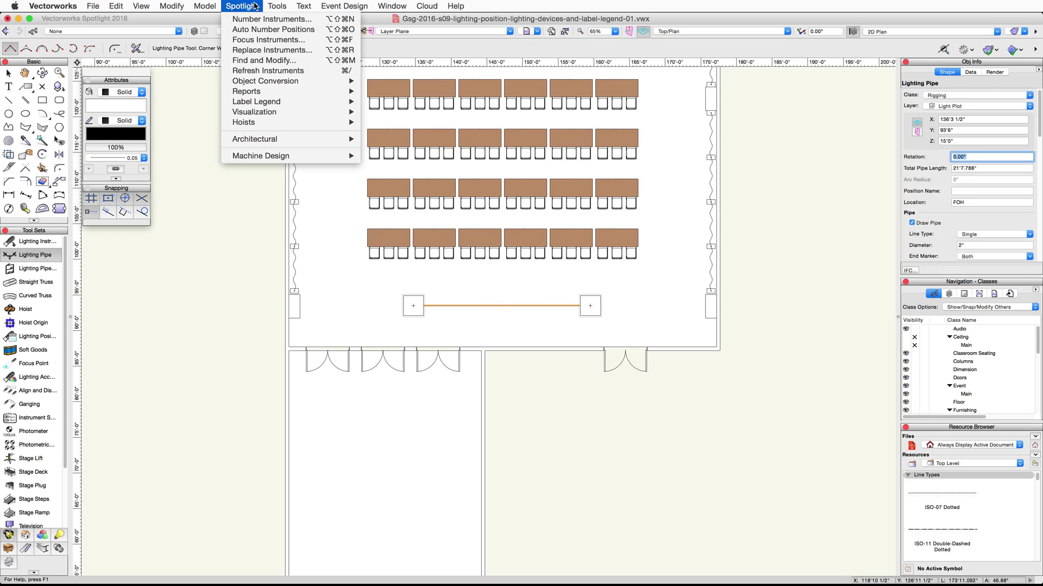
{"action": "mouse_move", "coordinate": [275, 80]}
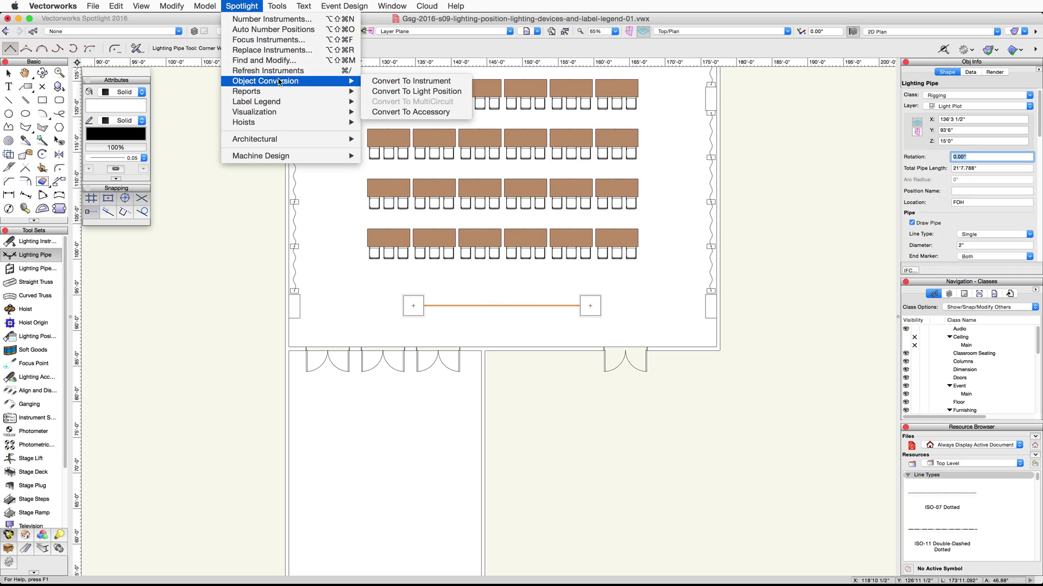
{"action": "left_click", "coordinate": [457, 92]}
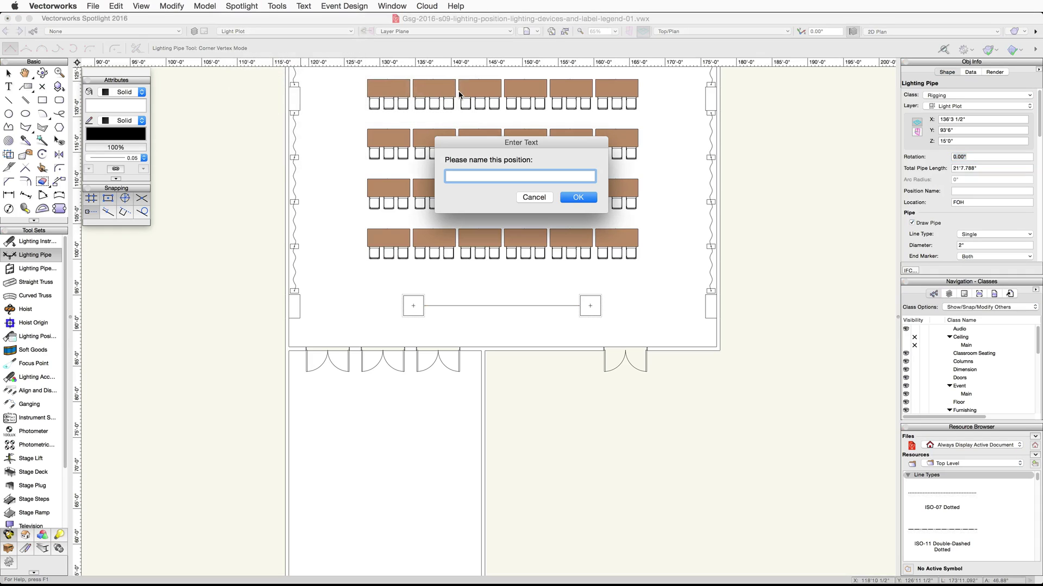
{"action": "type", "text": "Main FOH"}
{"action": "left_click", "coordinate": [575, 197]}
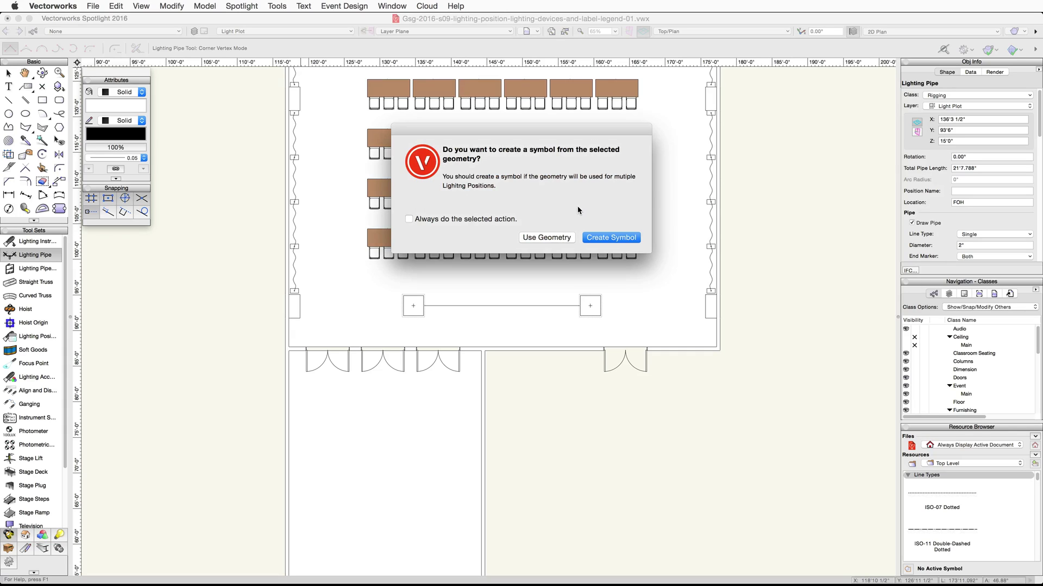
{"action": "left_click", "coordinate": [544, 238]}
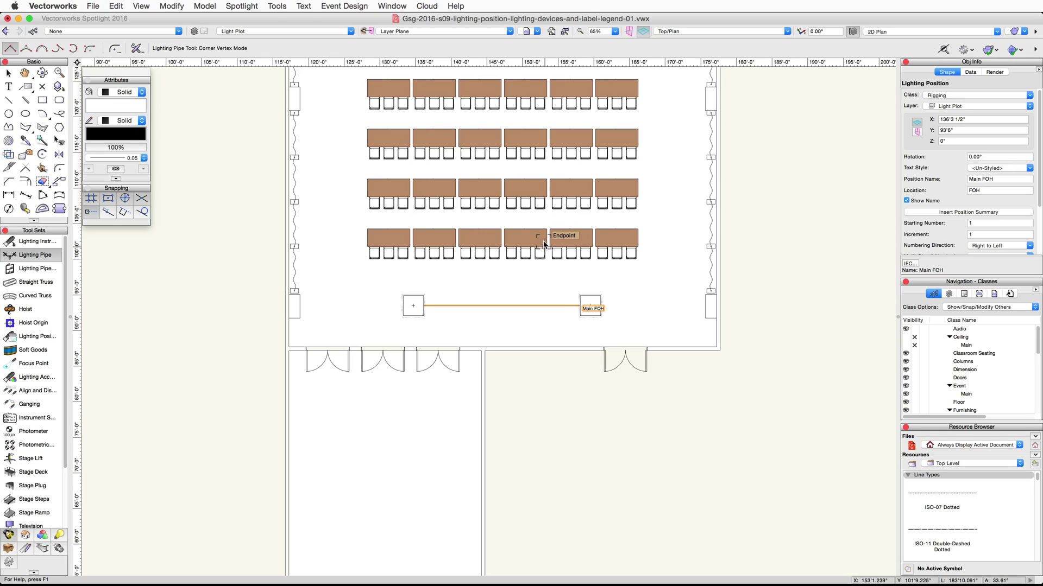
{"action": "left_click", "coordinate": [8, 73]}
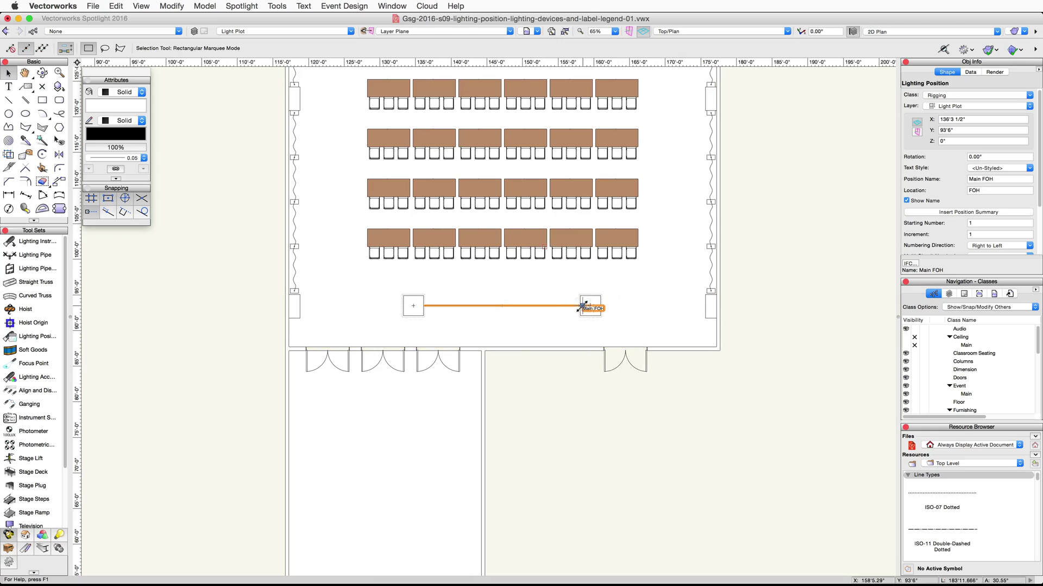
Move the Main FOH label below the pipe's right end and set the pipe's Z height to 15'.
{"action": "left_click_drag", "start_coordinate": [582, 306], "coordinate": [583, 326]}
{"action": "left_click", "coordinate": [956, 142]}
{"action": "type", "text": "15'"}
{"action": "key", "text": "Tab"}
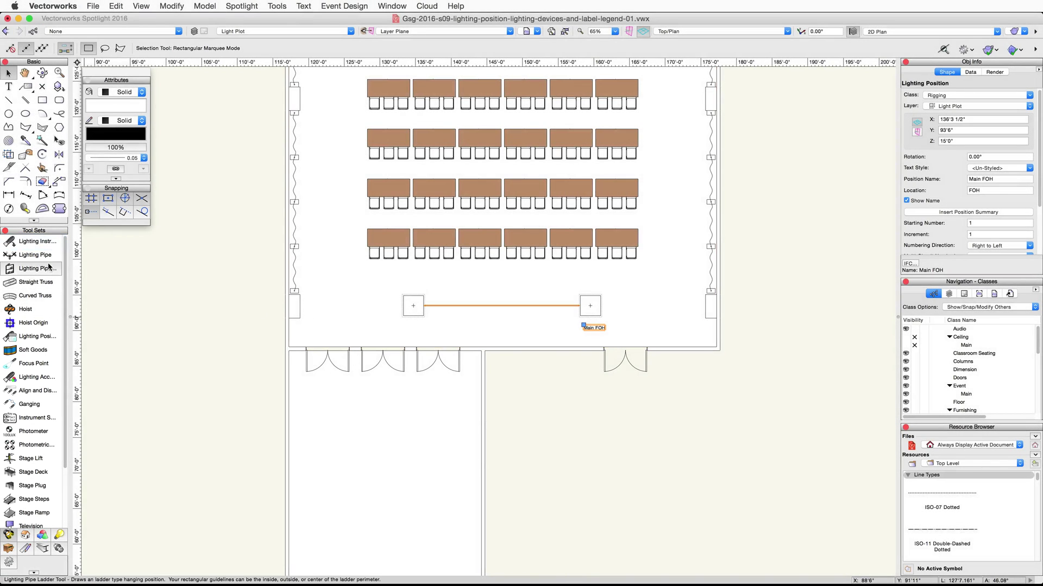
Pick Etc Source 4 19° from Instrument Symbols.vwx as the lighting instrument symbol.
{"action": "left_click", "coordinate": [42, 244]}
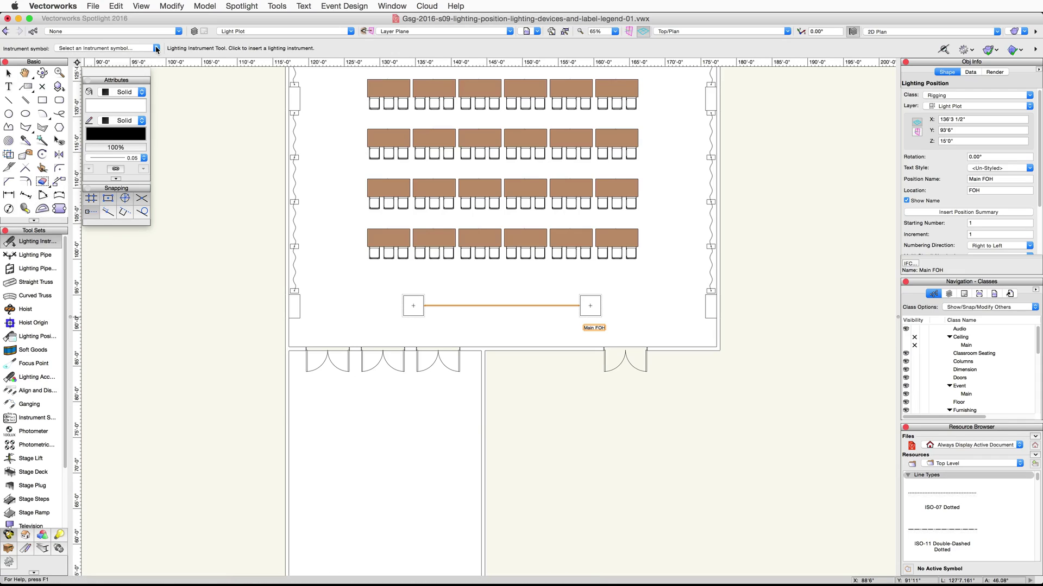
{"action": "left_click", "coordinate": [156, 49]}
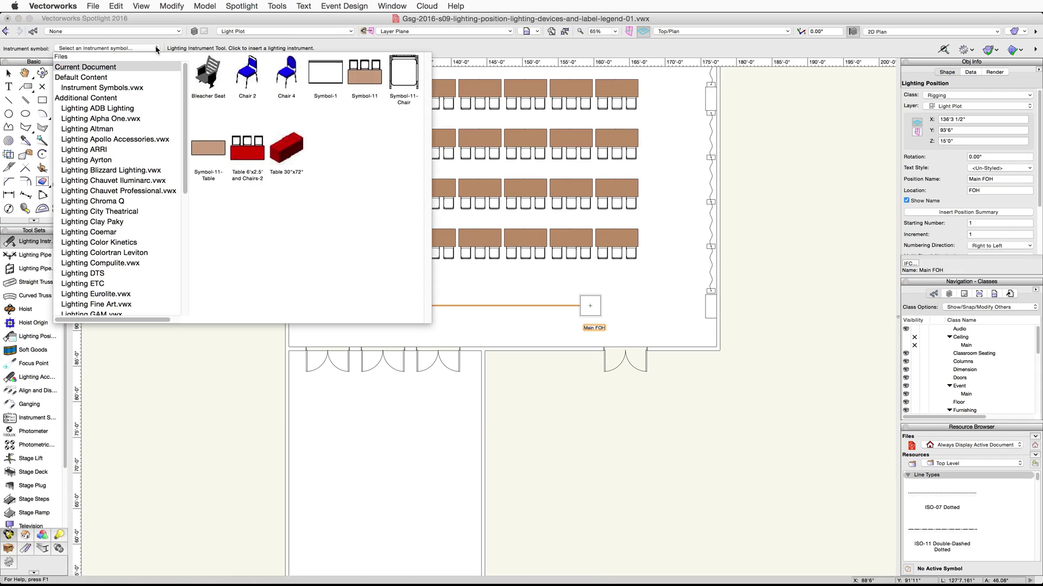
{"action": "left_click", "coordinate": [137, 88]}
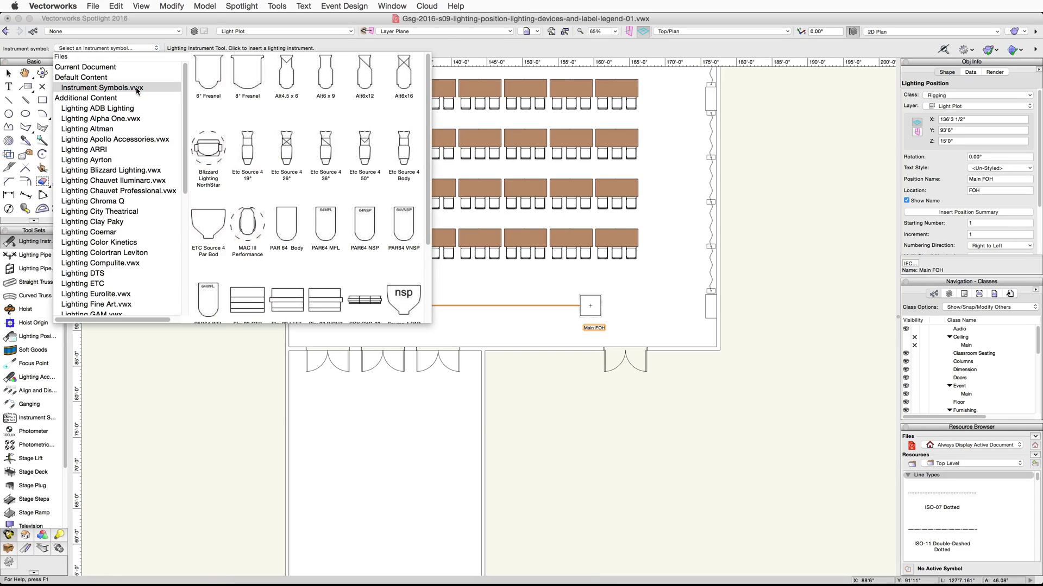
{"action": "left_click", "coordinate": [248, 149]}
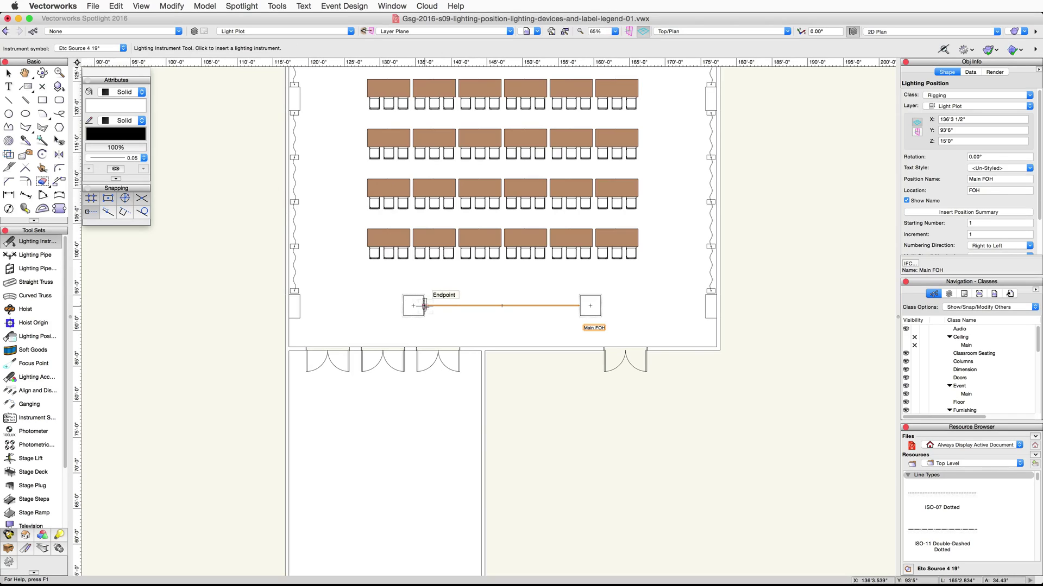
Hang one Source 4 19° near the left end of the Main FOH pipe.
{"action": "scroll", "coordinate": [425, 305], "scroll_direction": "up", "scroll_amount": 5}
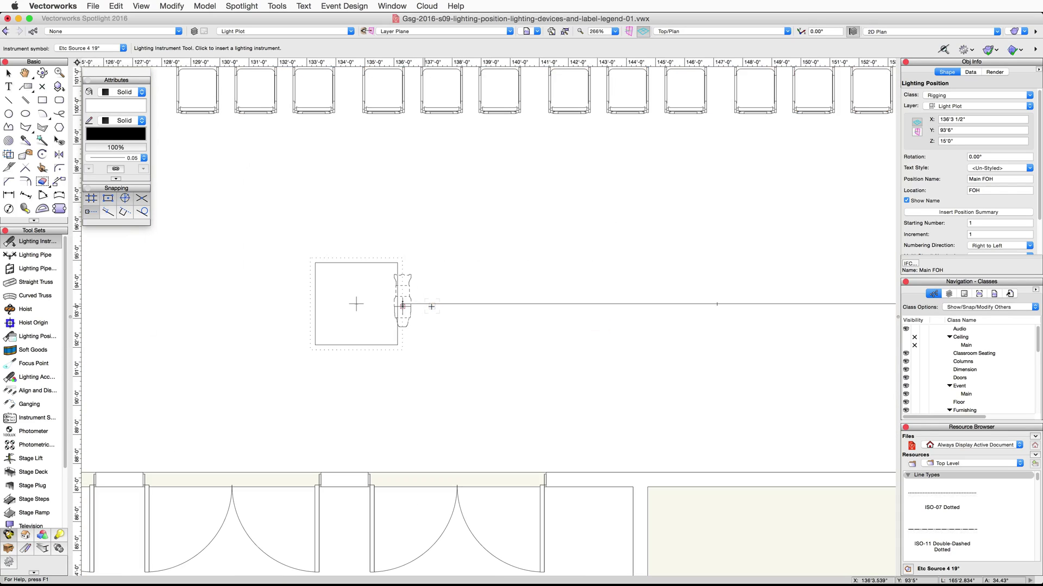
{"action": "left_click", "coordinate": [433, 303]}
{"action": "left_click", "coordinate": [434, 303]}
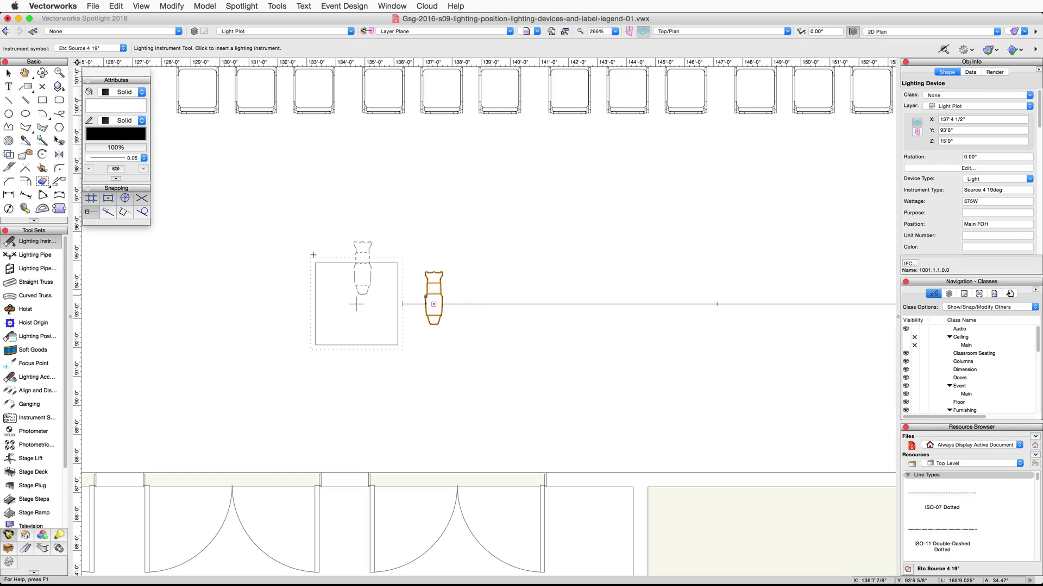
Duplicate the Source 4 along the pipe to make six, three near each end.
{"action": "left_click", "coordinate": [10, 73]}
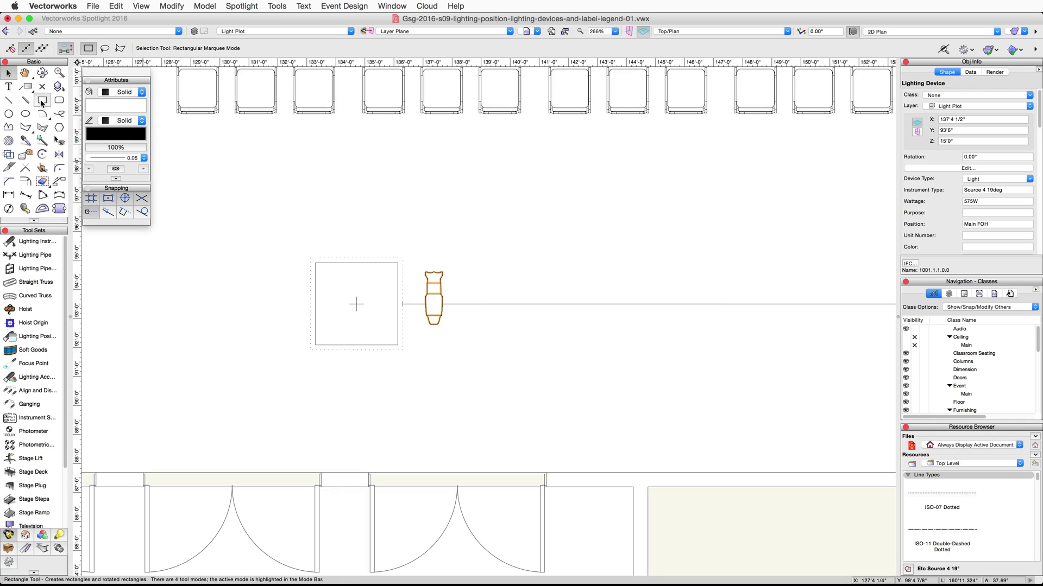
{"action": "left_click_drag", "start_coordinate": [433, 304], "coordinate": [515, 305]}
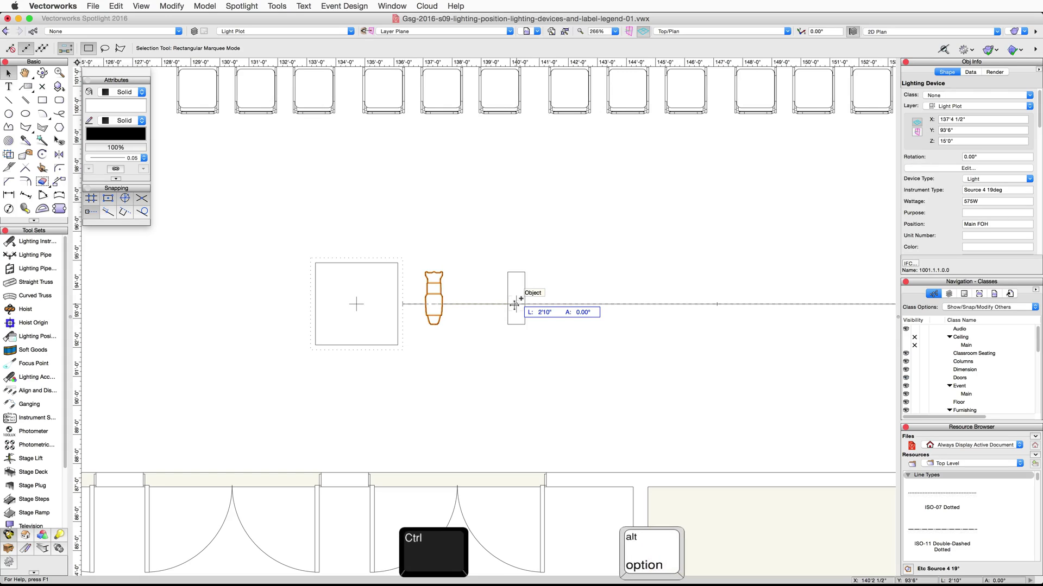
{"action": "left_click_drag", "start_coordinate": [515, 305], "coordinate": [515, 305], "text": "ctrl+alt"}
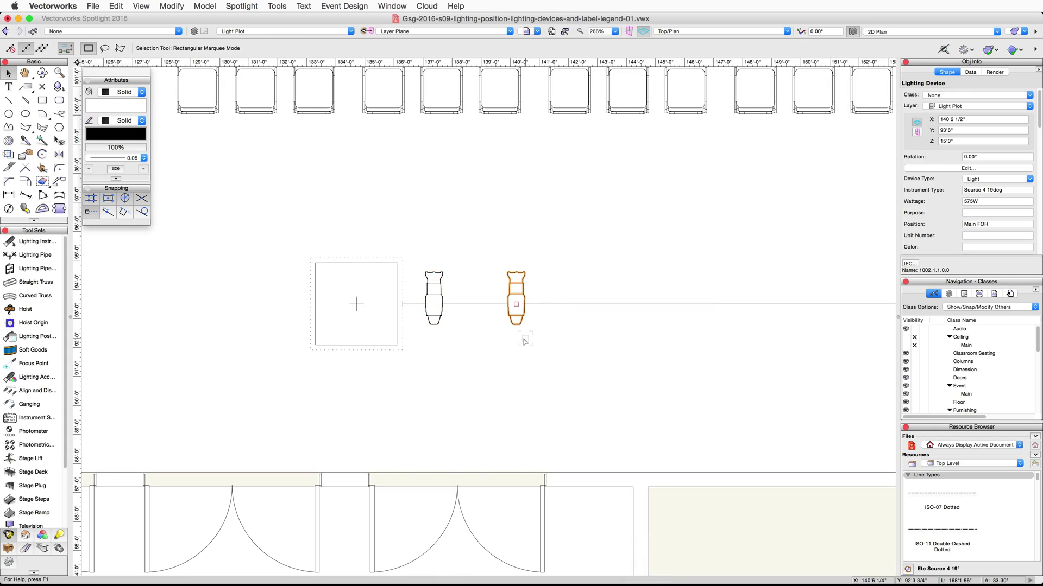
{"action": "left_click_drag", "start_coordinate": [516, 304], "coordinate": [596, 307], "text": "ctrl+alt"}
{"action": "key", "text": "h"}
{"action": "left_click_drag", "start_coordinate": [618, 356], "coordinate": [368, 357]}
{"action": "key", "text": "x"}
{"action": "left_click_drag", "start_coordinate": [327, 322], "coordinate": [717, 324], "text": "ctrl+alt"}
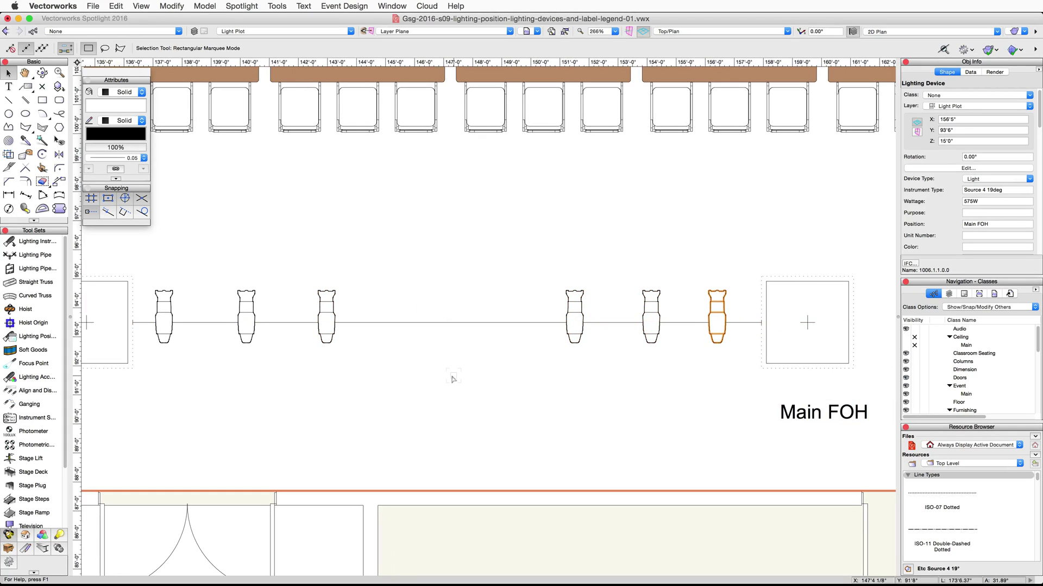
Show the Lighting Martin library's MAC symbols in the instrument symbol picker.
{"action": "left_click", "coordinate": [35, 244]}
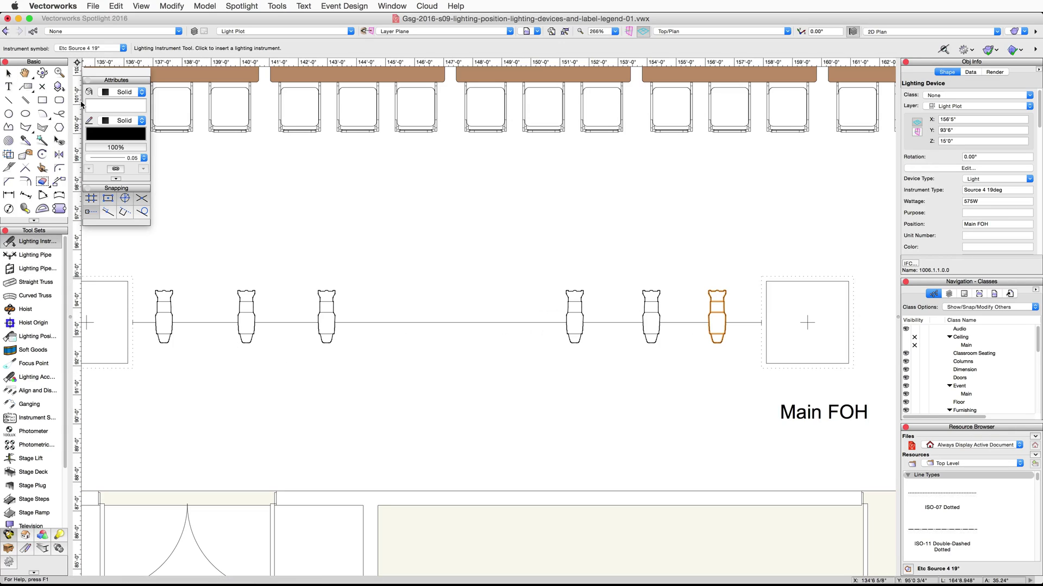
{"action": "left_click", "coordinate": [123, 49]}
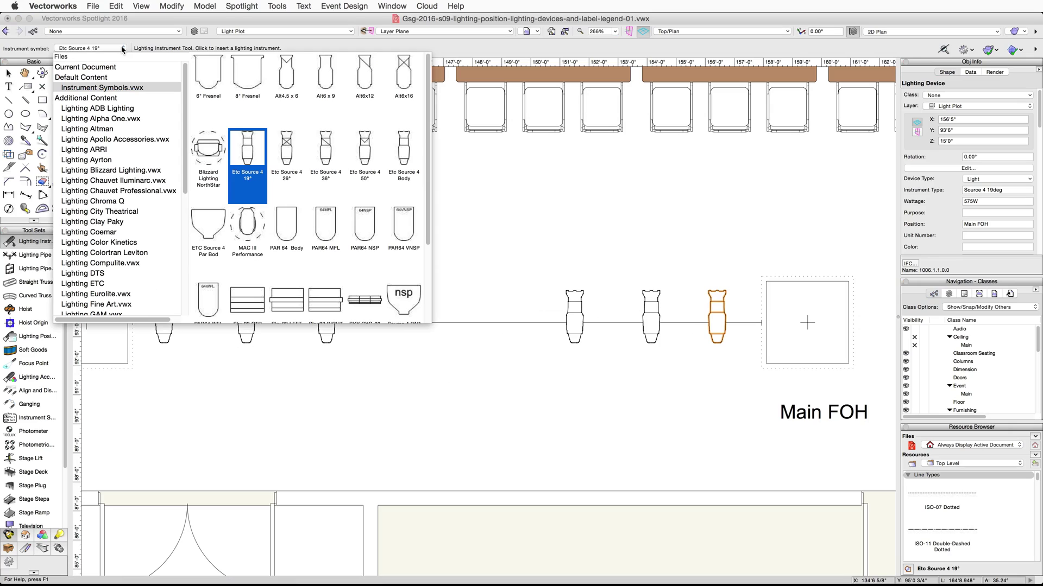
{"action": "scroll", "coordinate": [176, 109], "scroll_direction": "down", "scroll_amount": 5}
{"action": "scroll", "coordinate": [176, 129], "scroll_direction": "down", "scroll_amount": 3}
{"action": "left_click", "coordinate": [93, 240]}
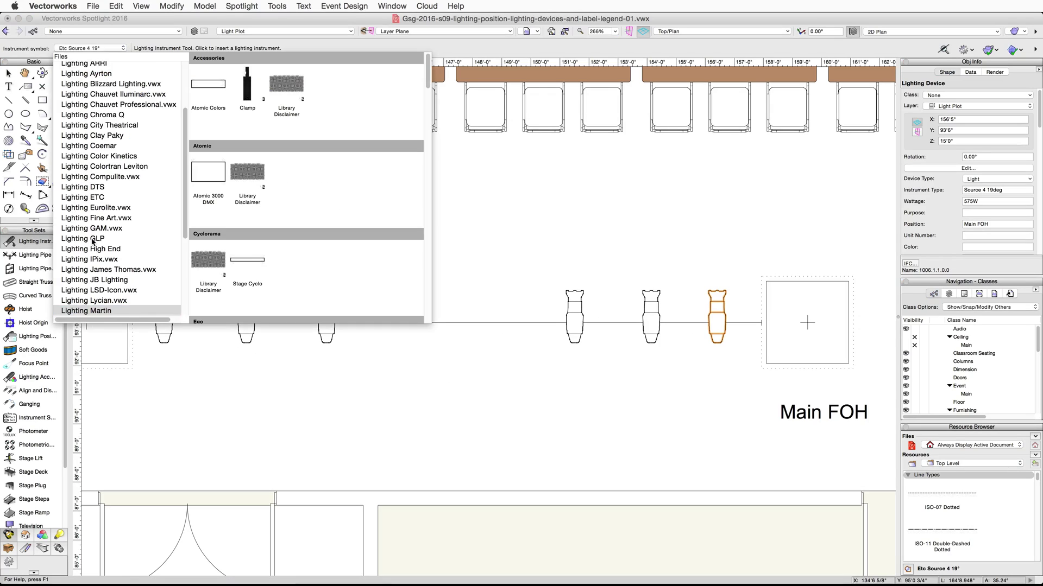
{"action": "left_click_drag", "start_coordinate": [427, 76], "coordinate": [424, 118]}
{"action": "scroll", "coordinate": [395, 201], "scroll_direction": "down", "scroll_amount": 10}
Place two MAC Aura lights in the pipe's centre gap, then select all eight instruments.
{"action": "scroll", "coordinate": [394, 201], "scroll_direction": "down", "scroll_amount": 3}
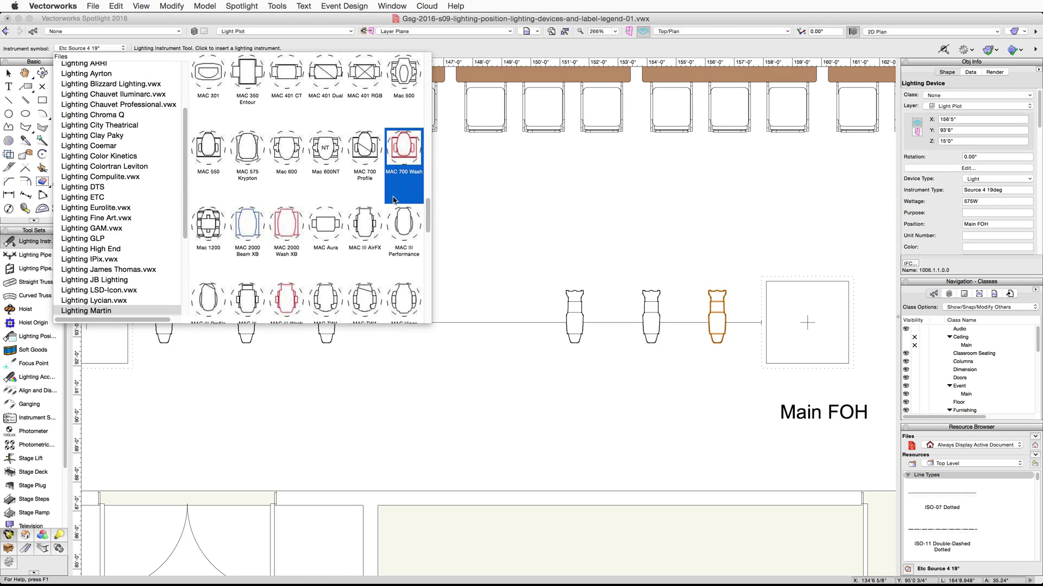
{"action": "double_click", "coordinate": [329, 219]}
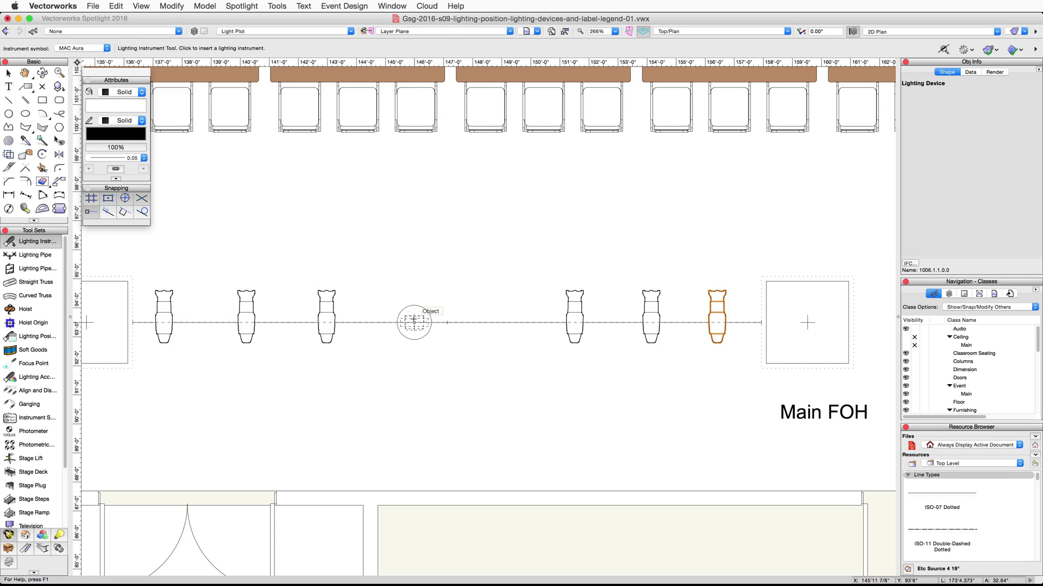
{"action": "left_click", "coordinate": [414, 322]}
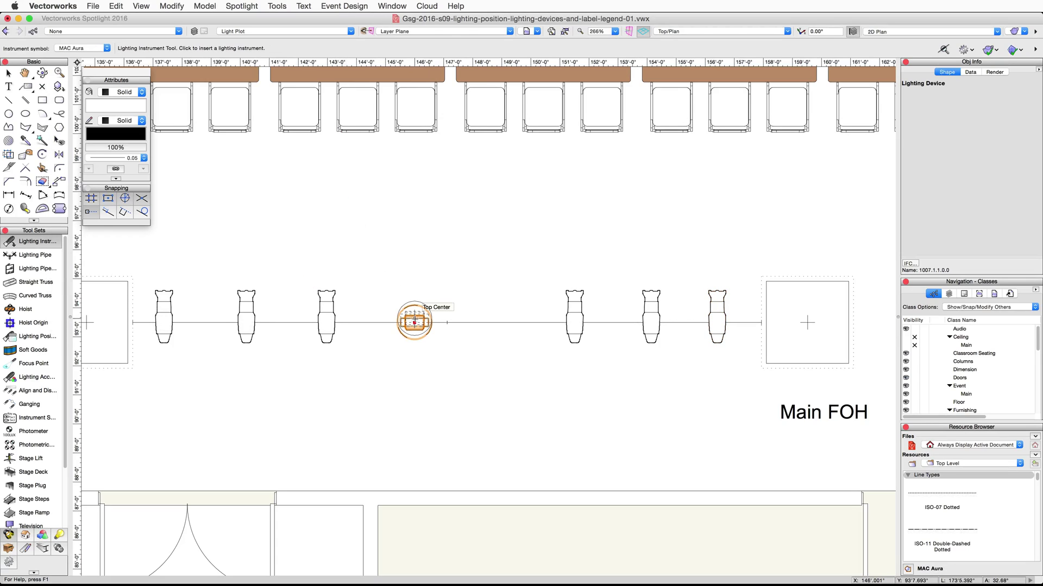
{"action": "left_click", "coordinate": [493, 323]}
{"action": "left_click", "coordinate": [493, 323]}
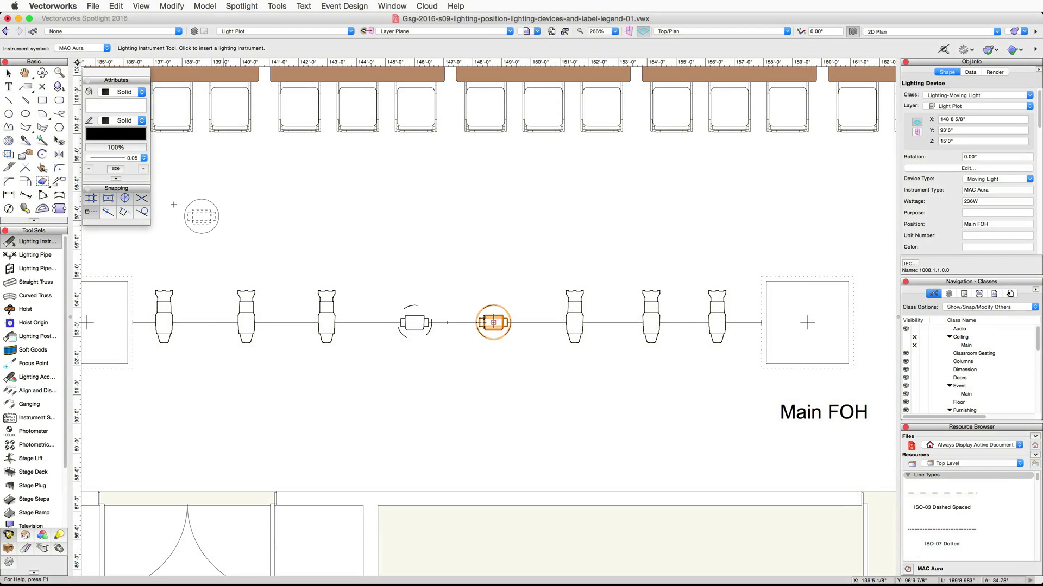
{"action": "left_click", "coordinate": [42, 140]}
{"action": "left_click", "coordinate": [162, 307]}
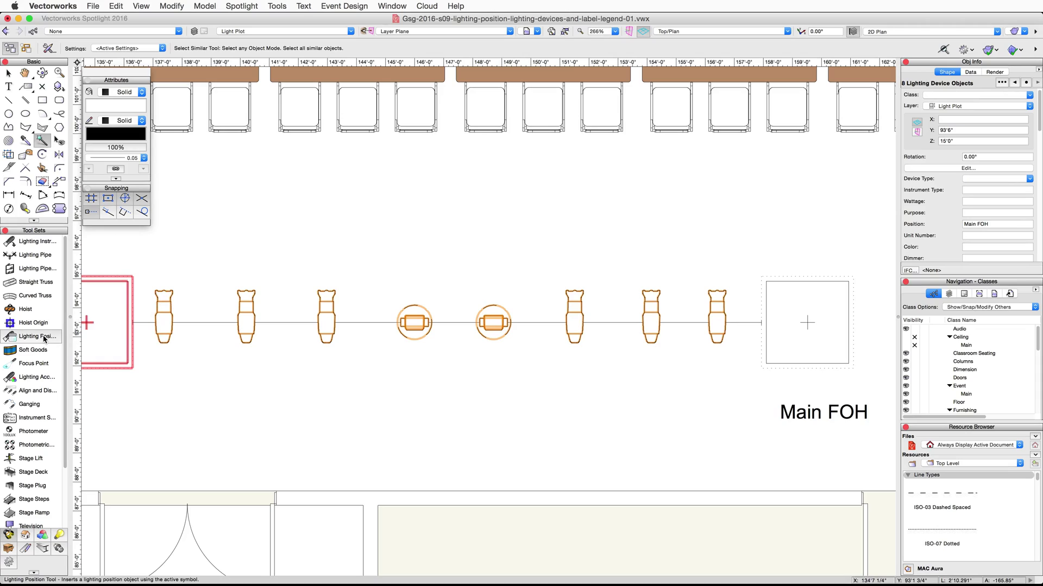
Distribute the eight instruments evenly inside the Main FOH pipe's two end points.
{"action": "left_click", "coordinate": [44, 393]}
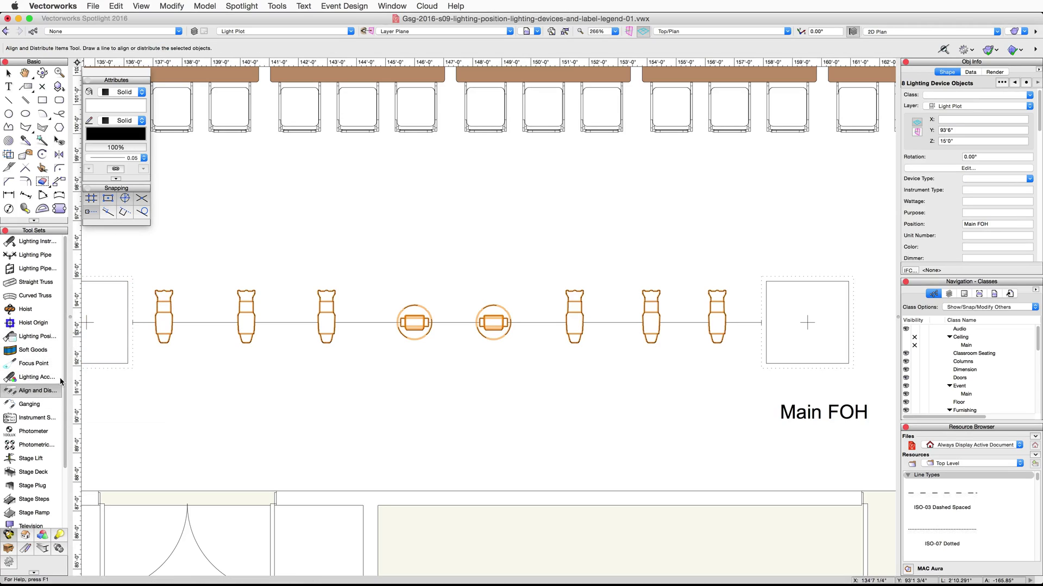
{"action": "left_click", "coordinate": [132, 322]}
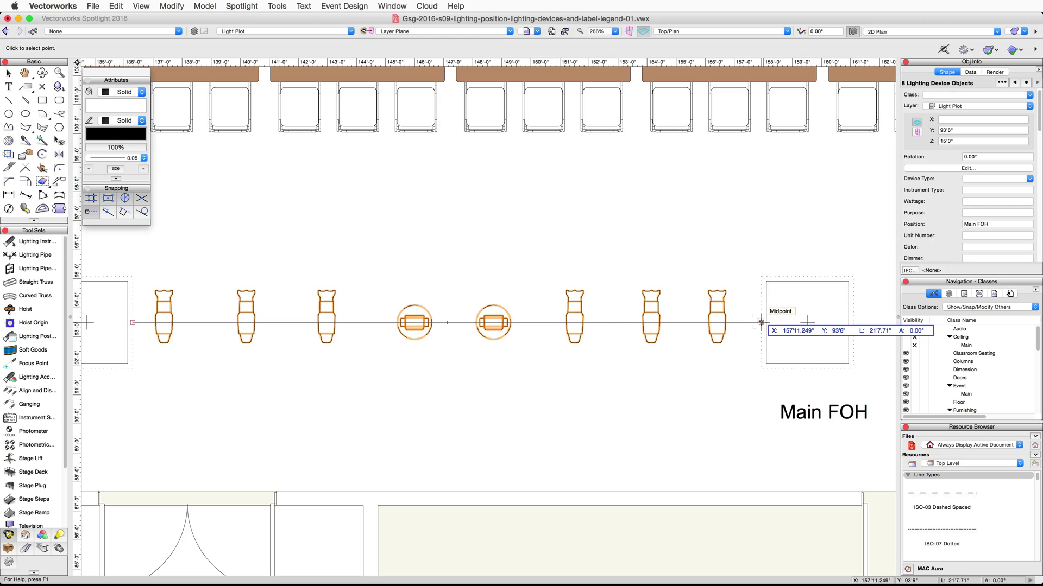
{"action": "left_click", "coordinate": [761, 322]}
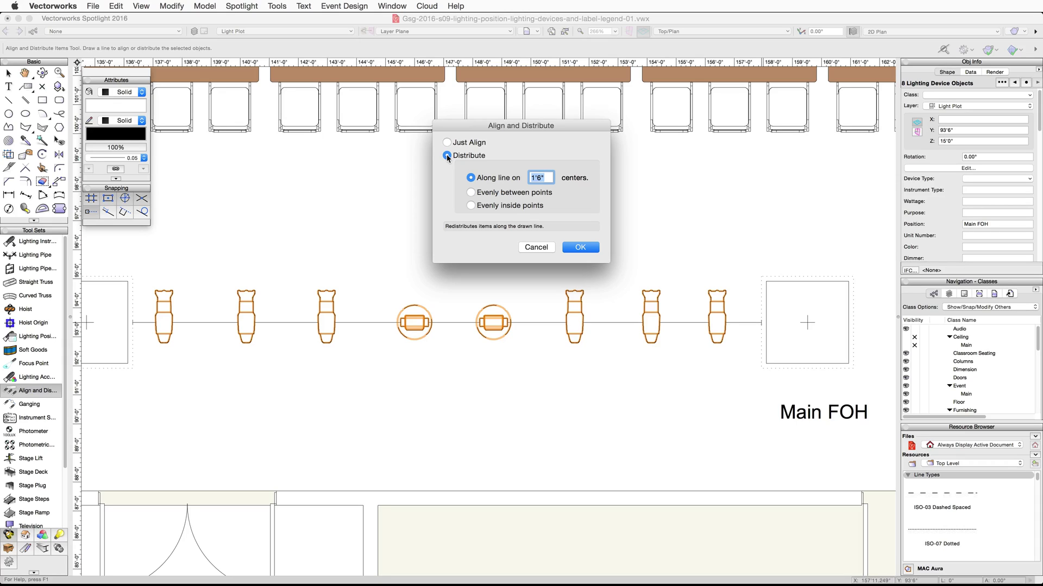
{"action": "left_click", "coordinate": [471, 206]}
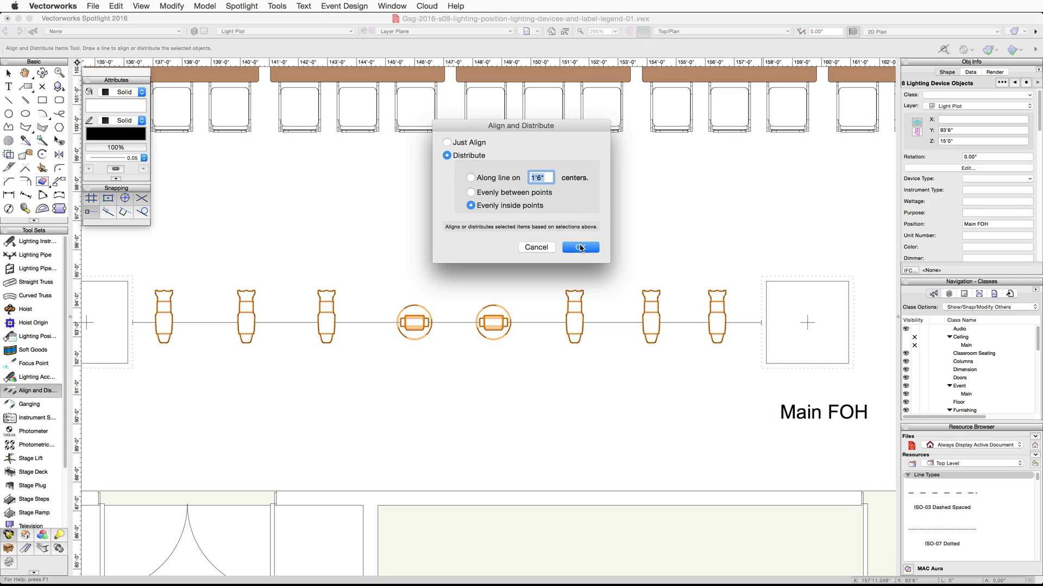
{"action": "left_click", "coordinate": [580, 247]}
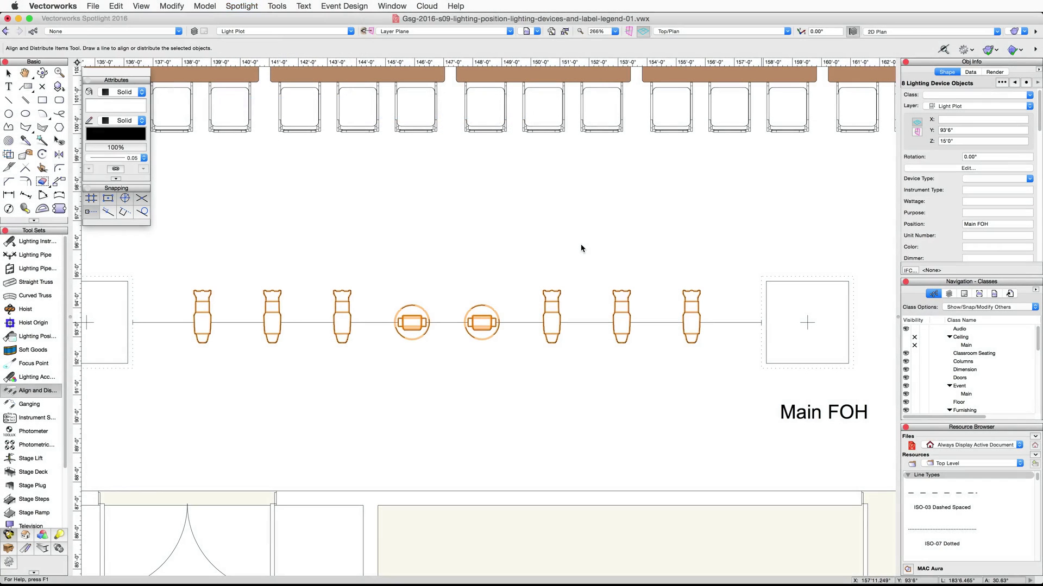
Add a label legend named LL-1 with Position, Color and Focus fields in the Label Legend Manager.
{"action": "left_click", "coordinate": [247, 9]}
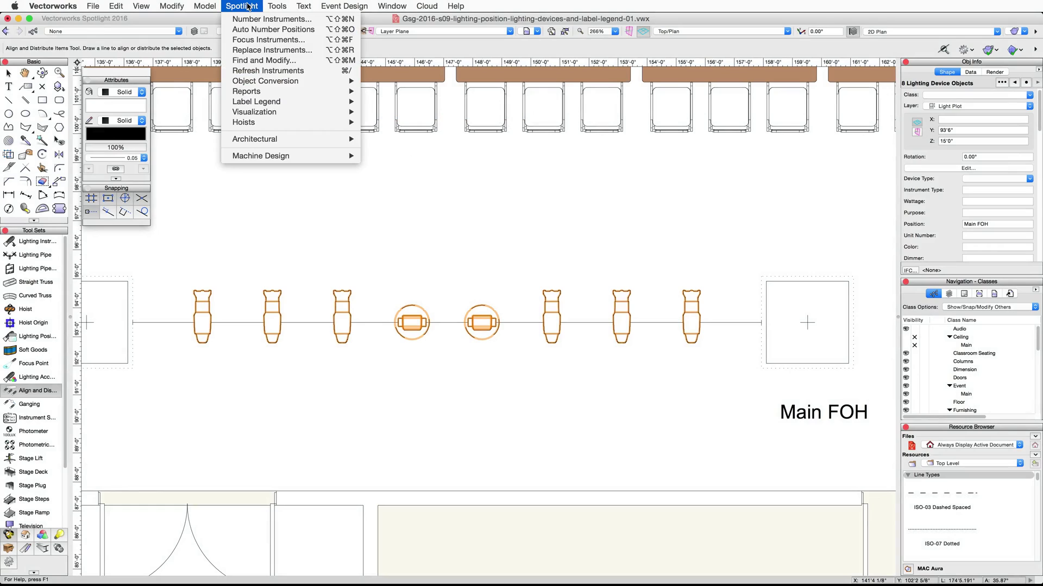
{"action": "mouse_move", "coordinate": [289, 103]}
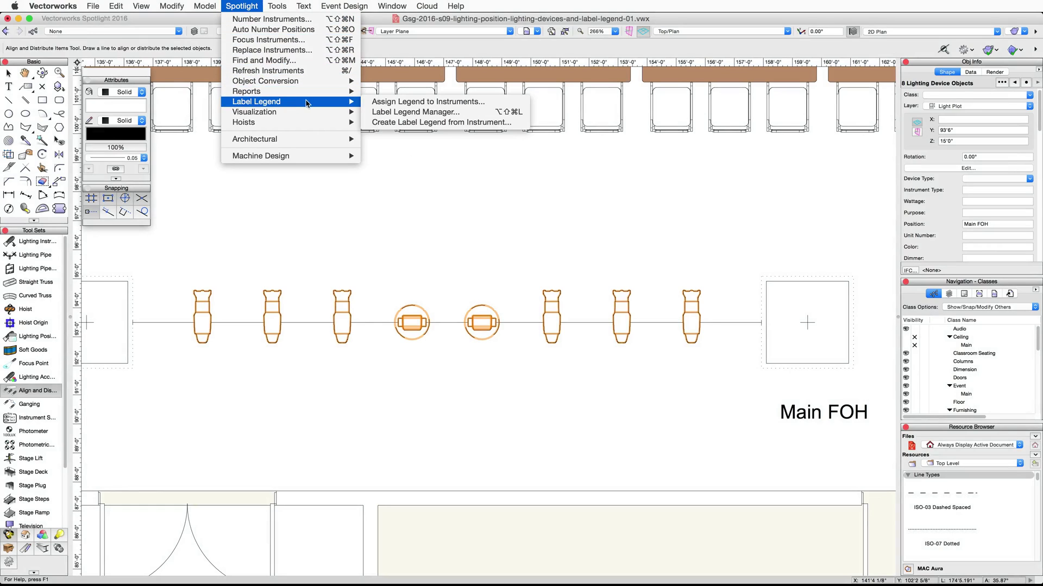
{"action": "left_click", "coordinate": [417, 112]}
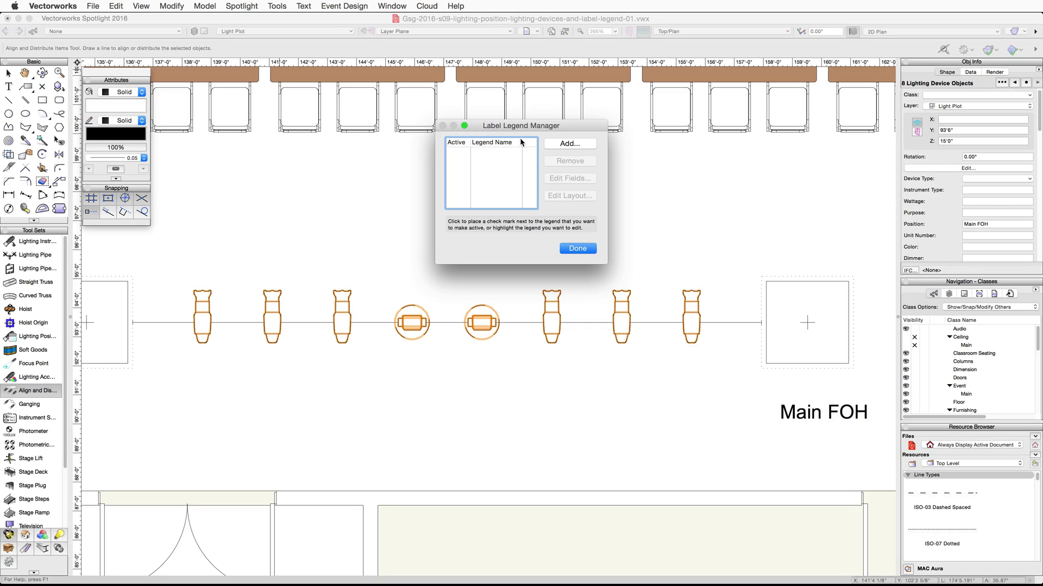
{"action": "left_click", "coordinate": [570, 144]}
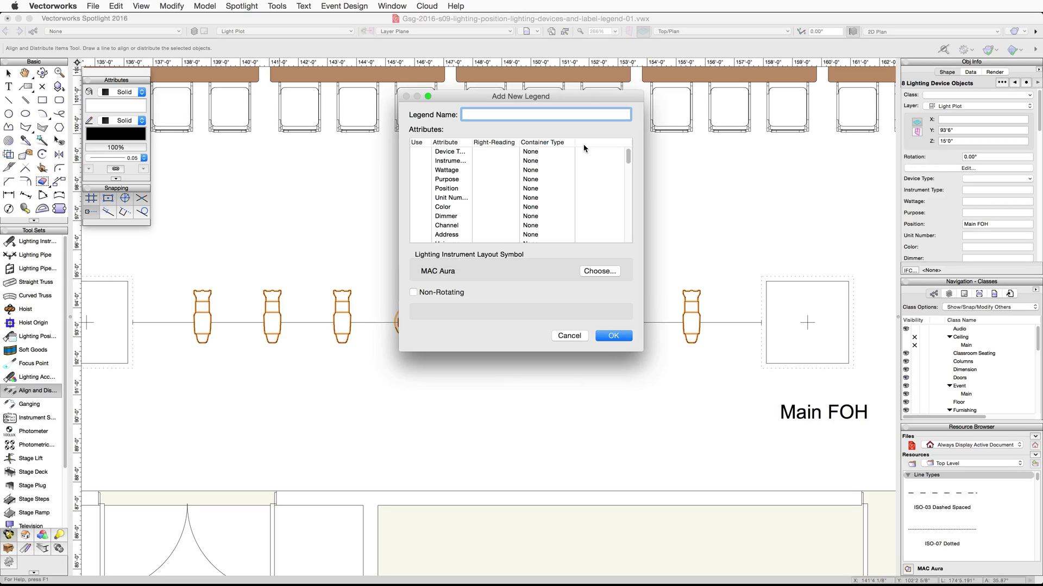
{"action": "type", "text": "LL-1"}
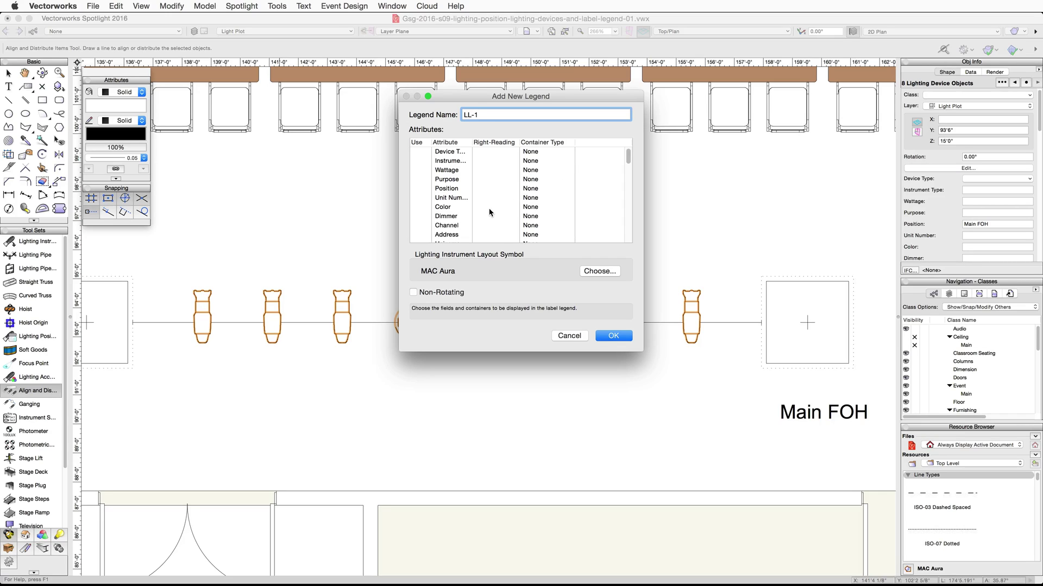
{"action": "left_click", "coordinate": [420, 189]}
{"action": "left_click", "coordinate": [419, 208]}
{"action": "scroll", "coordinate": [426, 215], "scroll_direction": "down", "scroll_amount": 5}
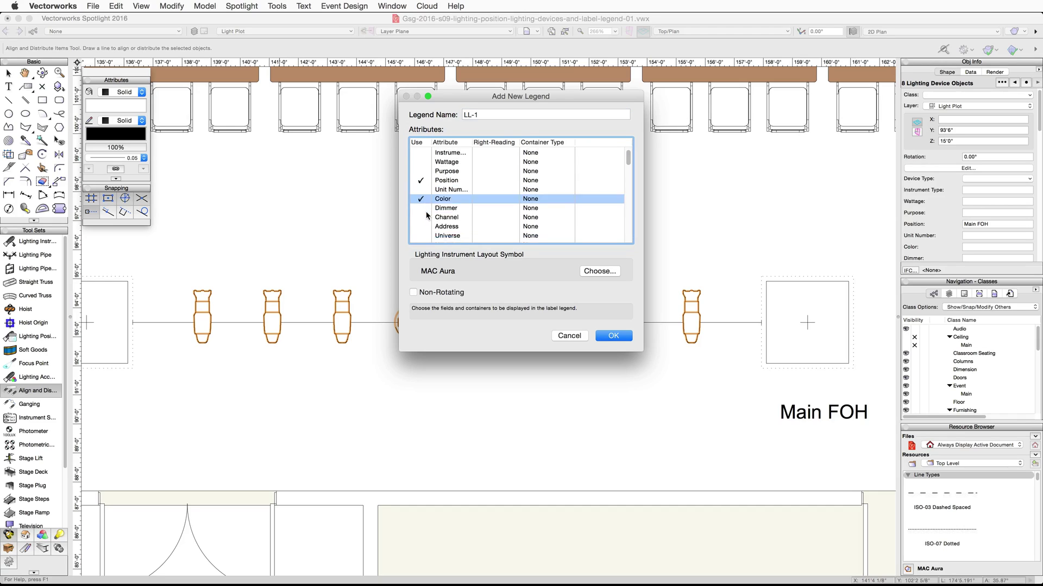
{"action": "scroll", "coordinate": [427, 215], "scroll_direction": "down", "scroll_amount": 5}
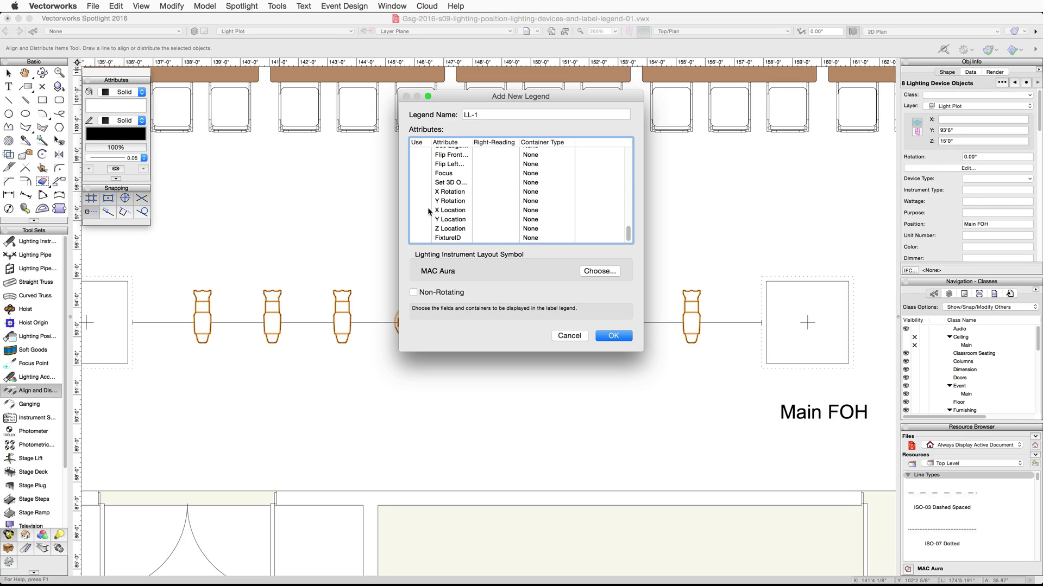
{"action": "left_click", "coordinate": [421, 174]}
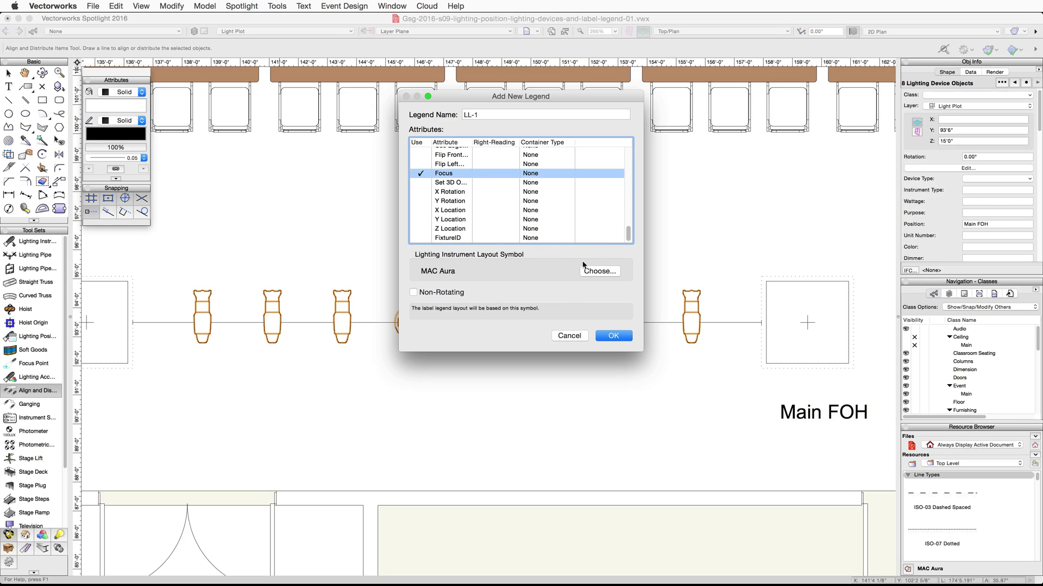
Lay out LL-1 on the Etc Source 4 19° symbol and create the legend.
{"action": "left_click", "coordinate": [599, 271]}
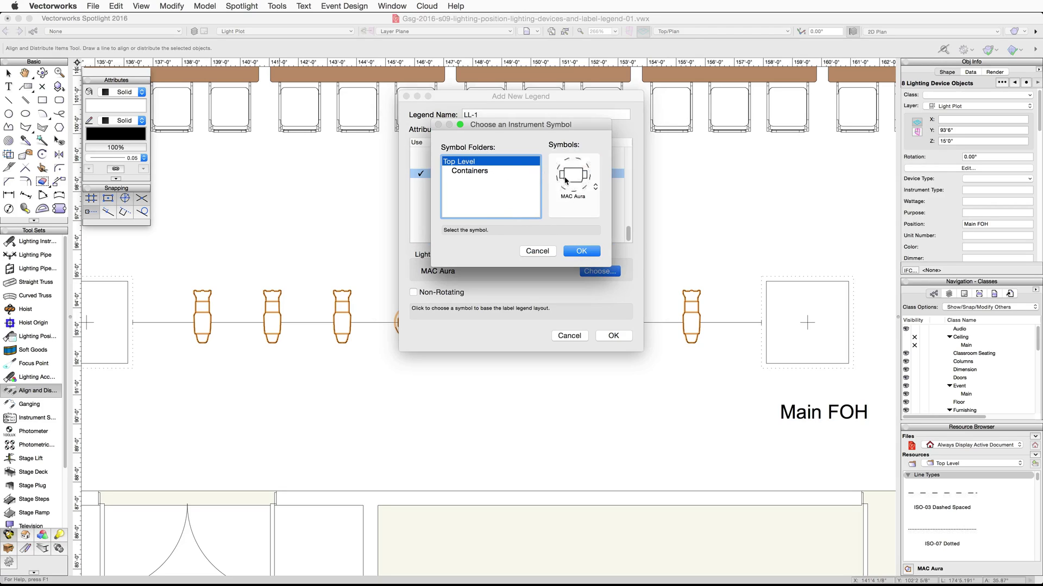
{"action": "left_click", "coordinate": [582, 185]}
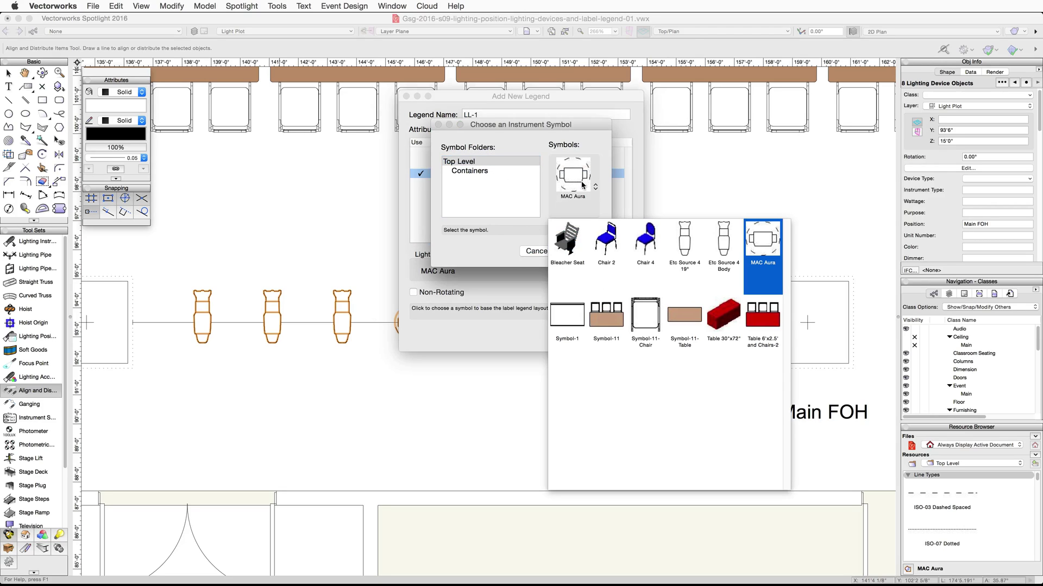
{"action": "left_click", "coordinate": [683, 250]}
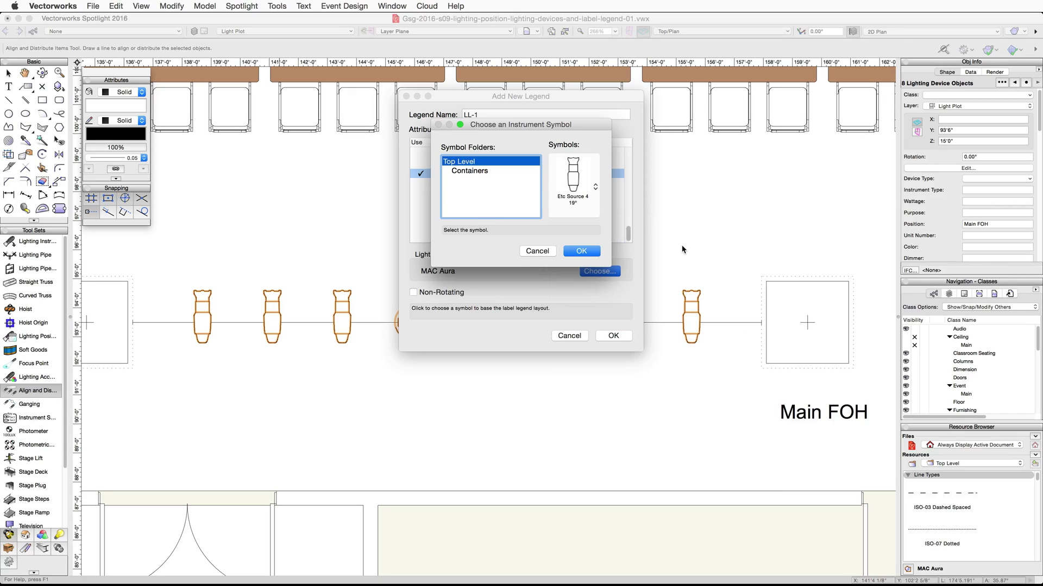
{"action": "left_click", "coordinate": [589, 247]}
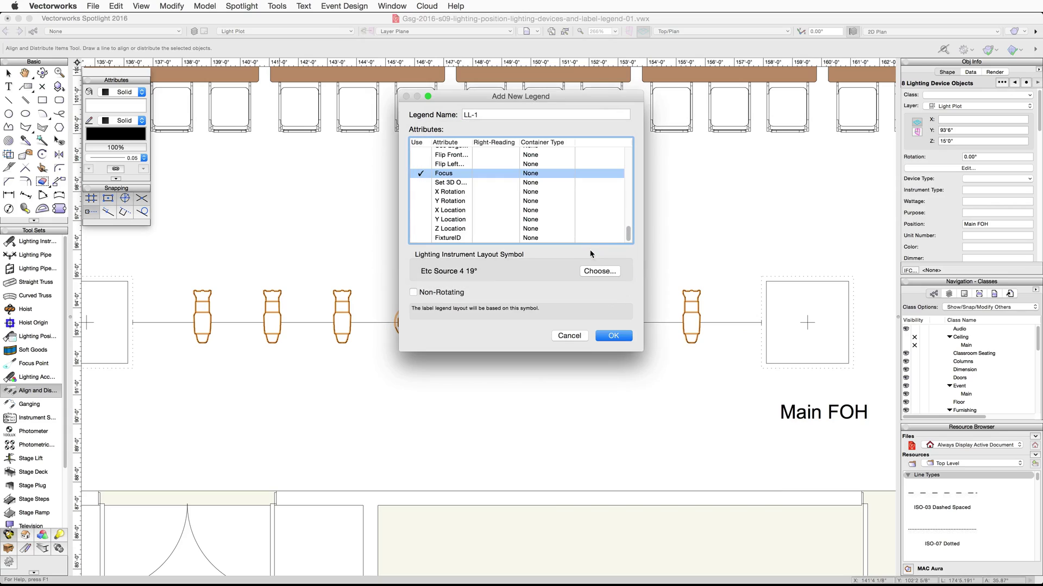
{"action": "left_click", "coordinate": [614, 335]}
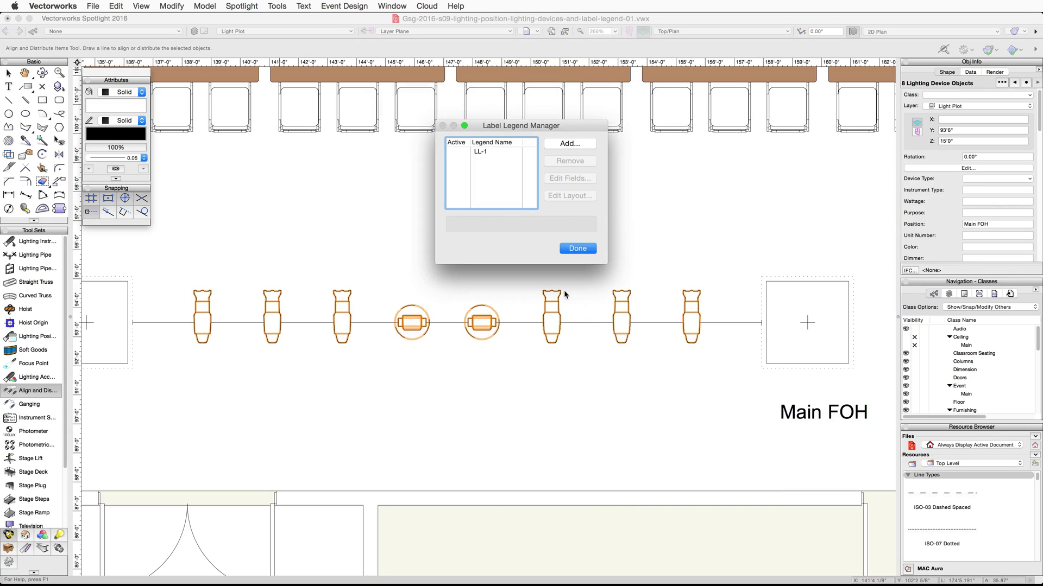
Activate LL-1 and lay out its labels: Position above, Focus centred, Color below the instrument.
{"action": "left_click", "coordinate": [459, 153]}
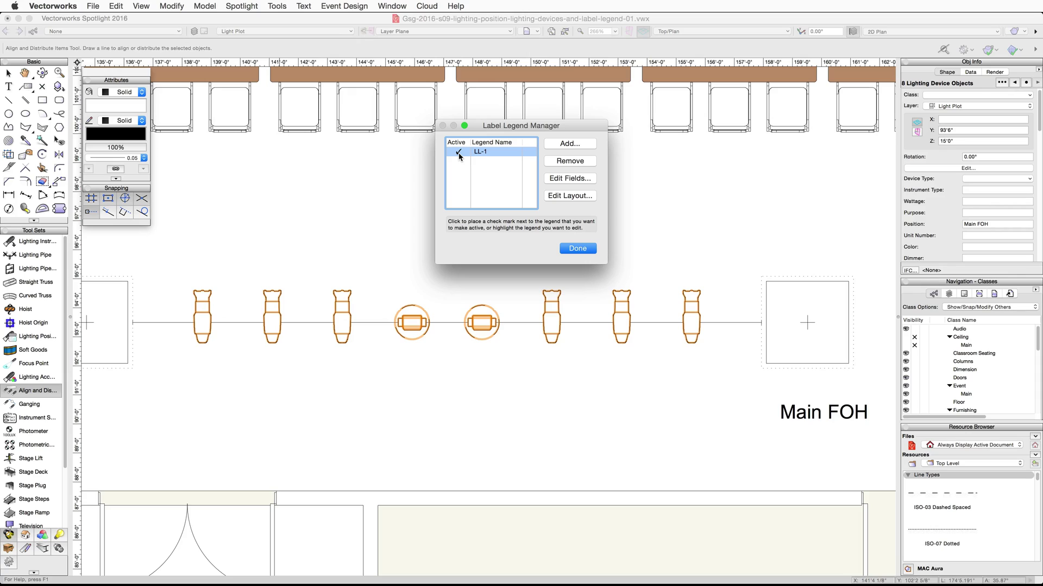
{"action": "left_click", "coordinate": [591, 197]}
{"action": "left_click_drag", "start_coordinate": [315, 268], "coordinate": [508, 269]}
{"action": "left_click_drag", "start_coordinate": [296, 286], "coordinate": [487, 322]}
{"action": "scroll", "coordinate": [482, 321], "scroll_direction": "up", "scroll_amount": 3}
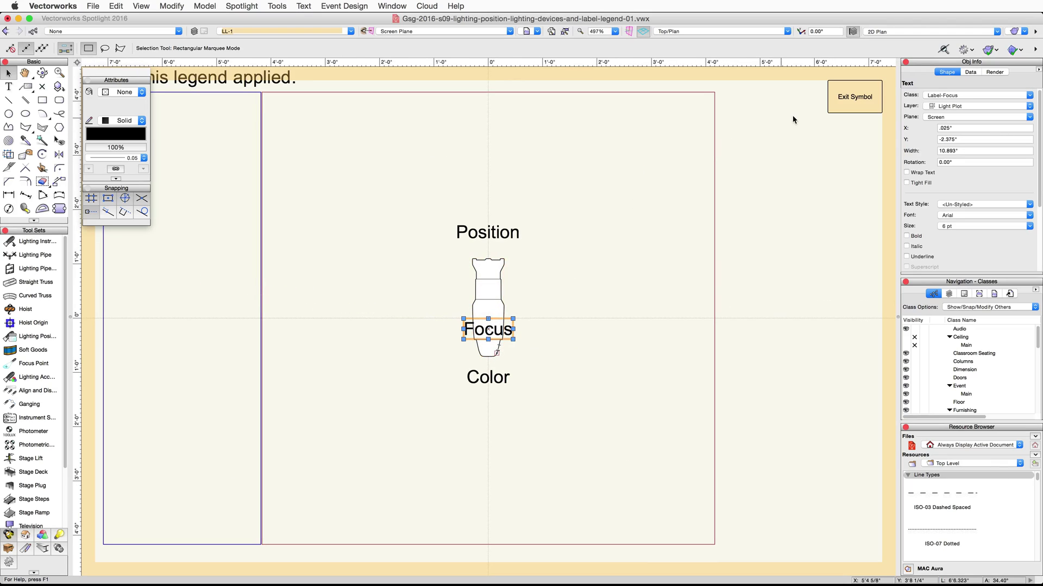
{"action": "left_click", "coordinate": [854, 96]}
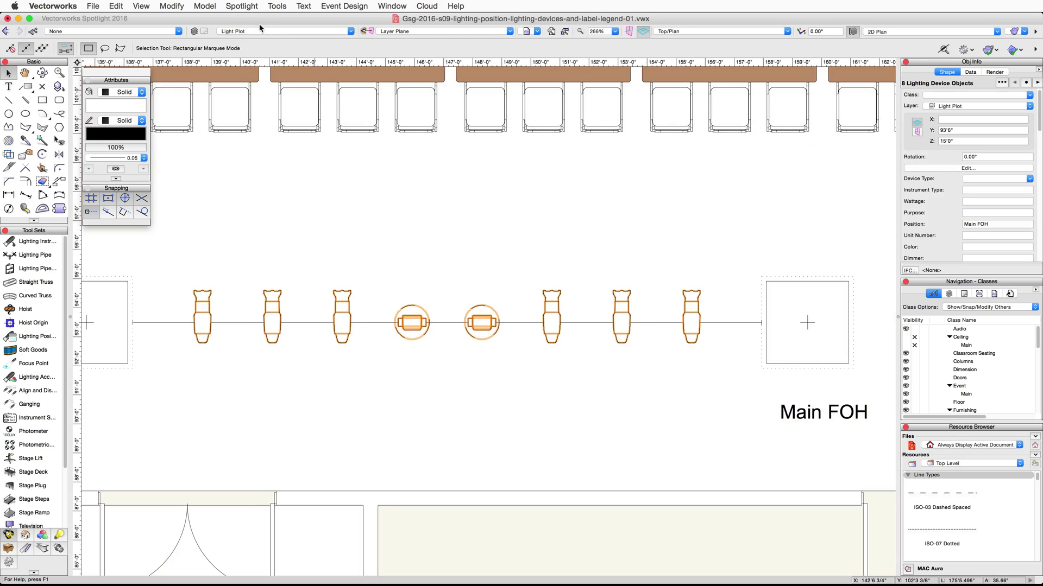
Assign the LL-1 label legend to the eight selected Main FOH instruments via Spotlight > Label Legend.
{"action": "left_click", "coordinate": [241, 6]}
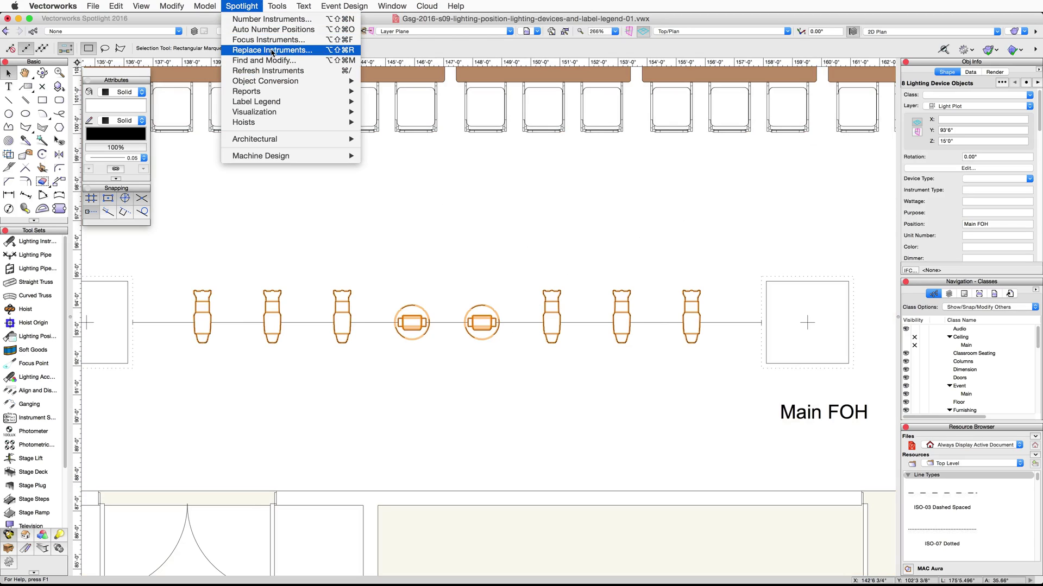
{"action": "mouse_move", "coordinate": [307, 102]}
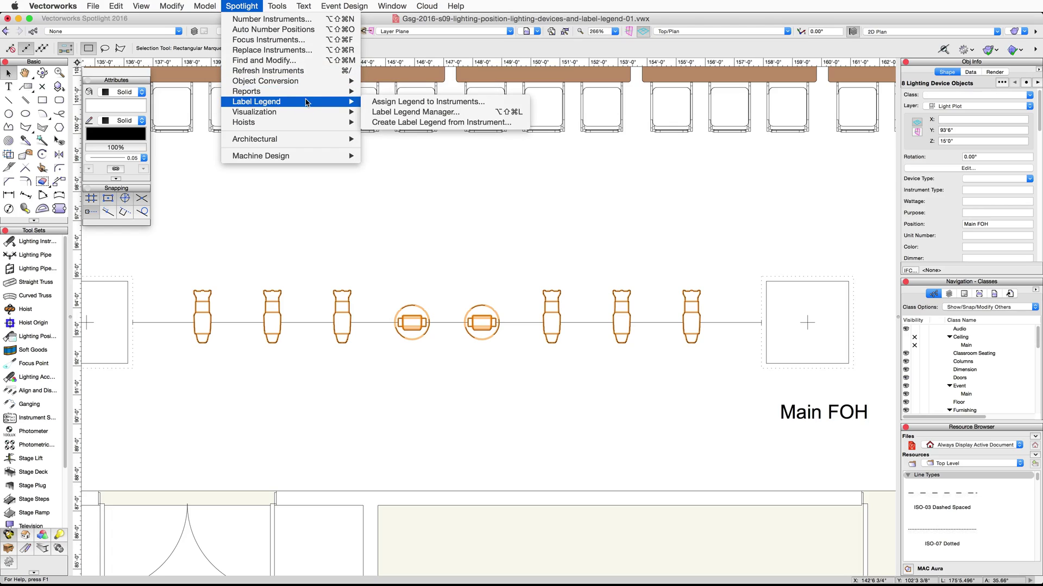
{"action": "left_click", "coordinate": [398, 102]}
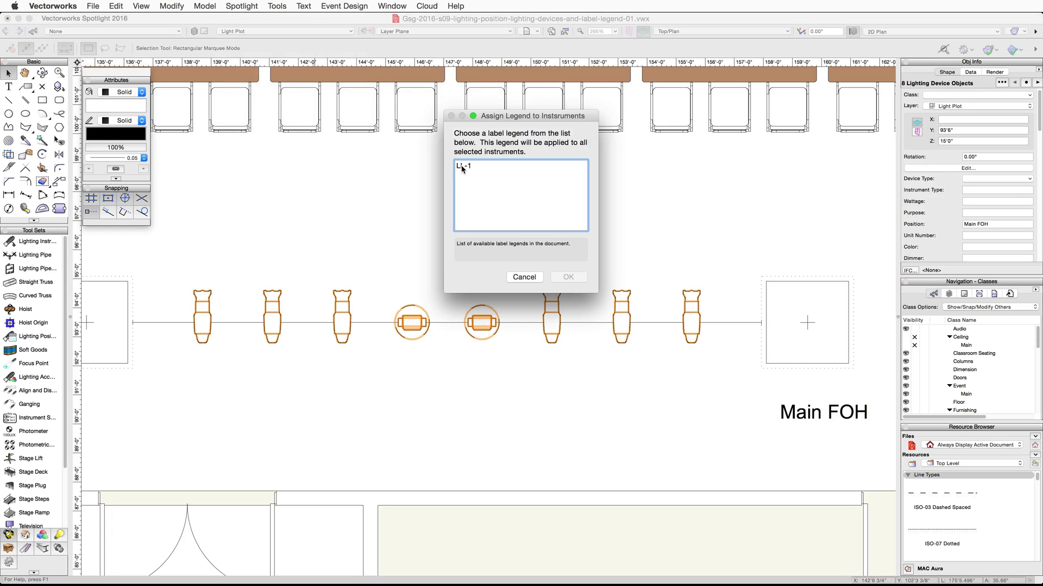
{"action": "left_click", "coordinate": [464, 167]}
{"action": "left_click", "coordinate": [568, 277]}
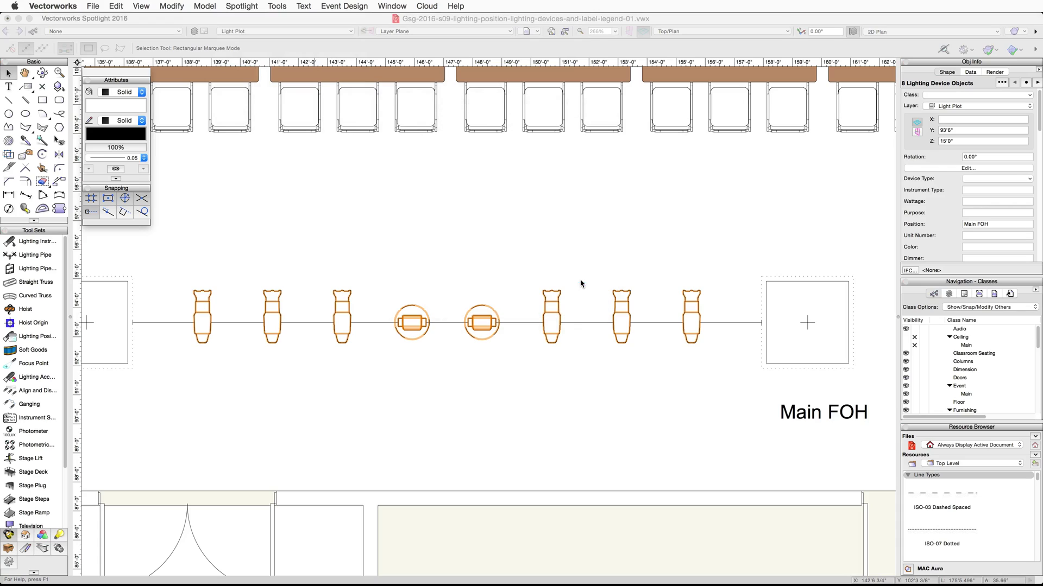